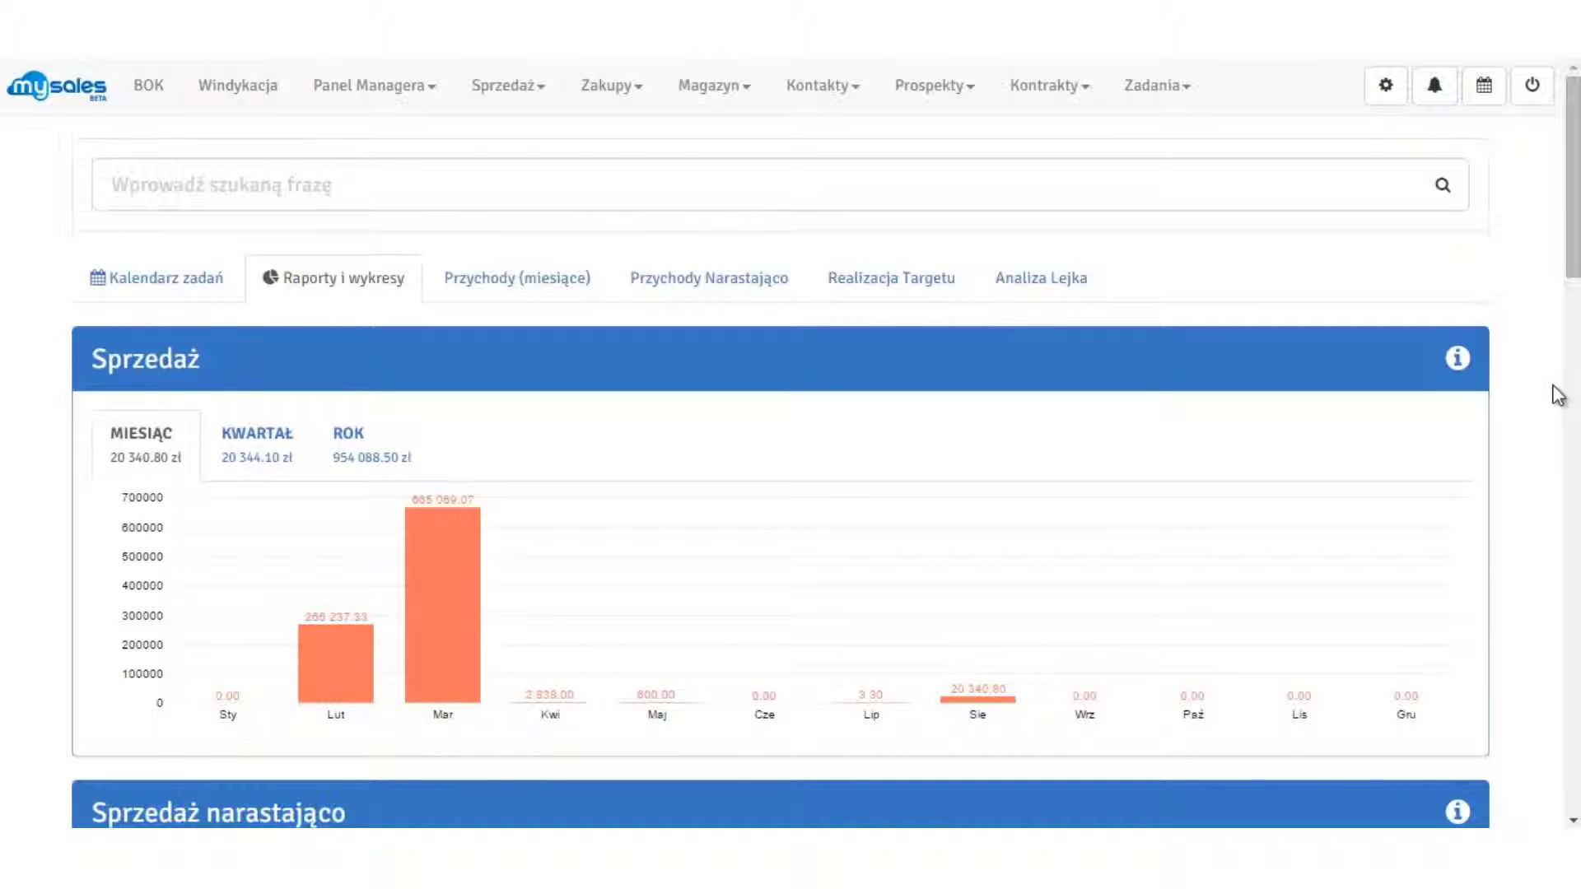
Open the mySales settings from the gear icon in the top-right toolbar.
click(1388, 91)
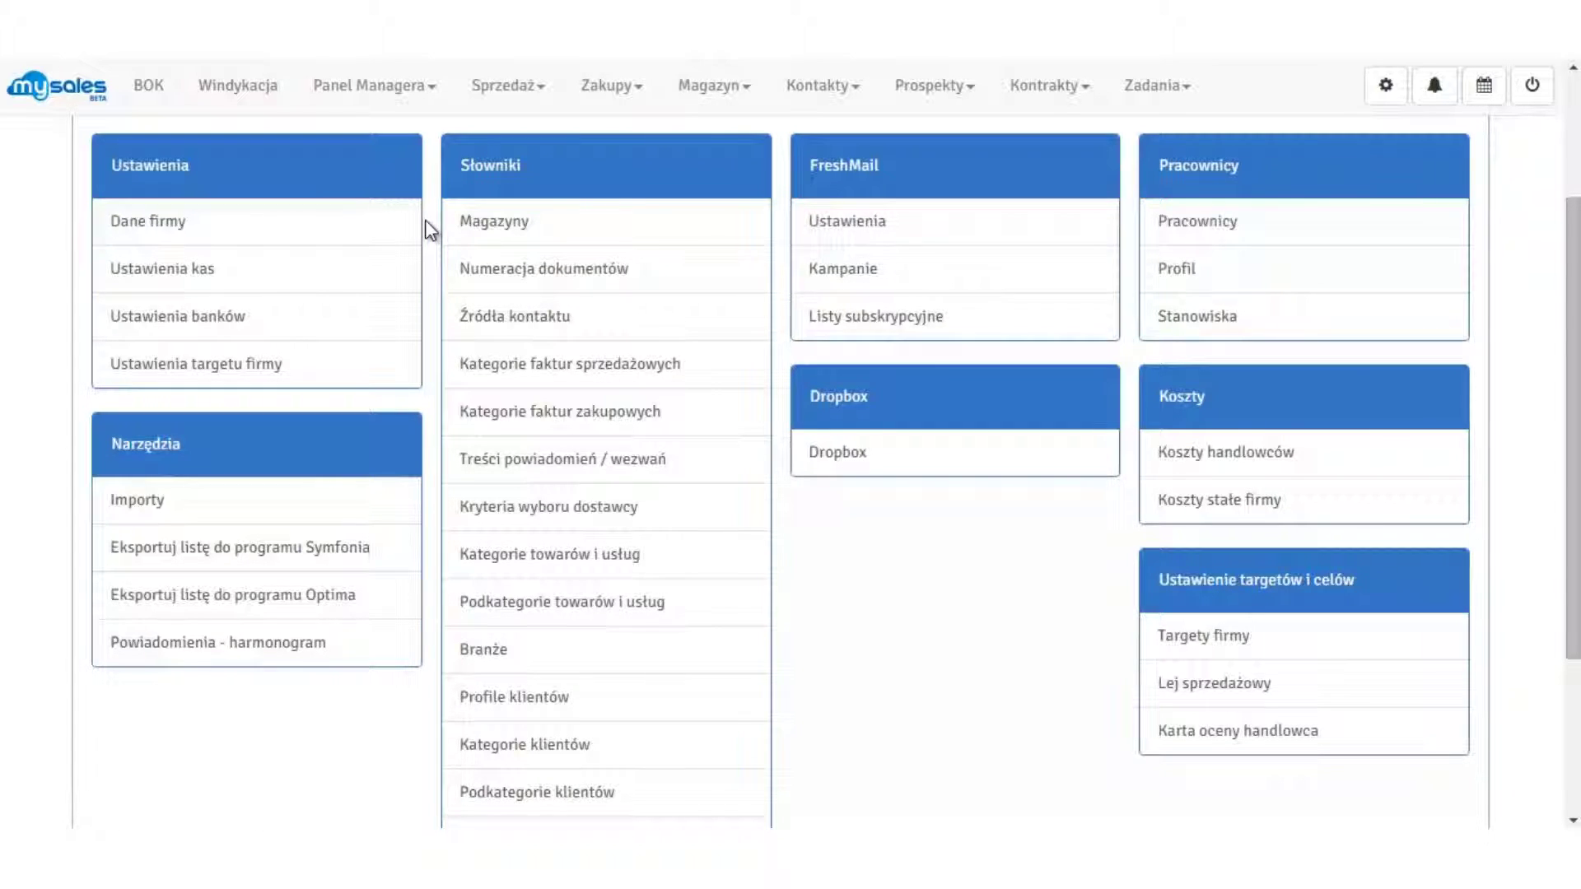
click(128, 222)
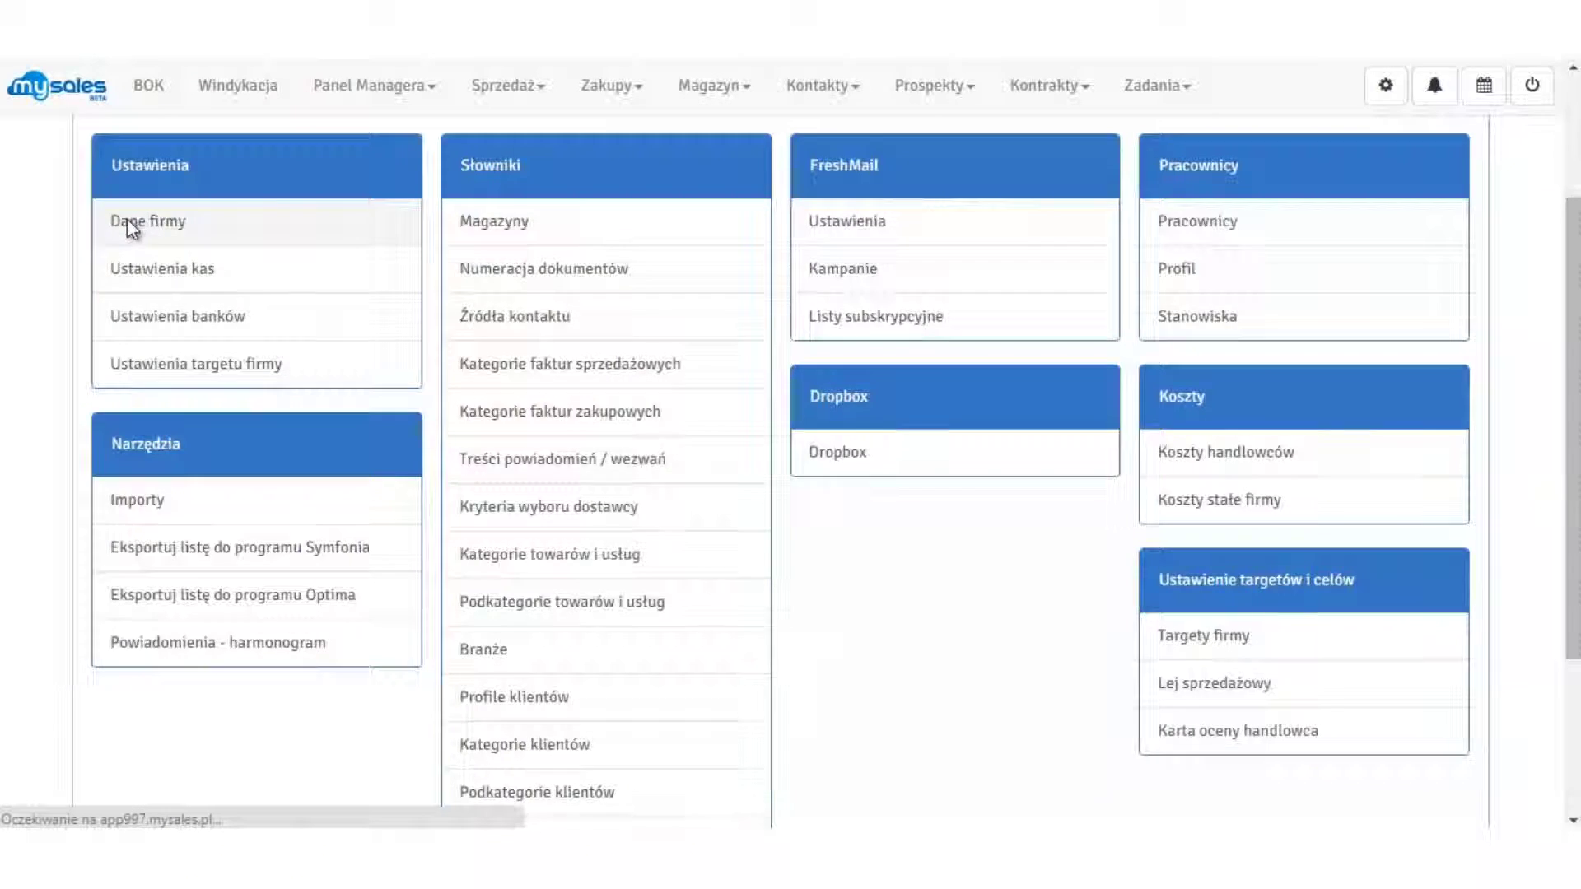
click(1457, 362)
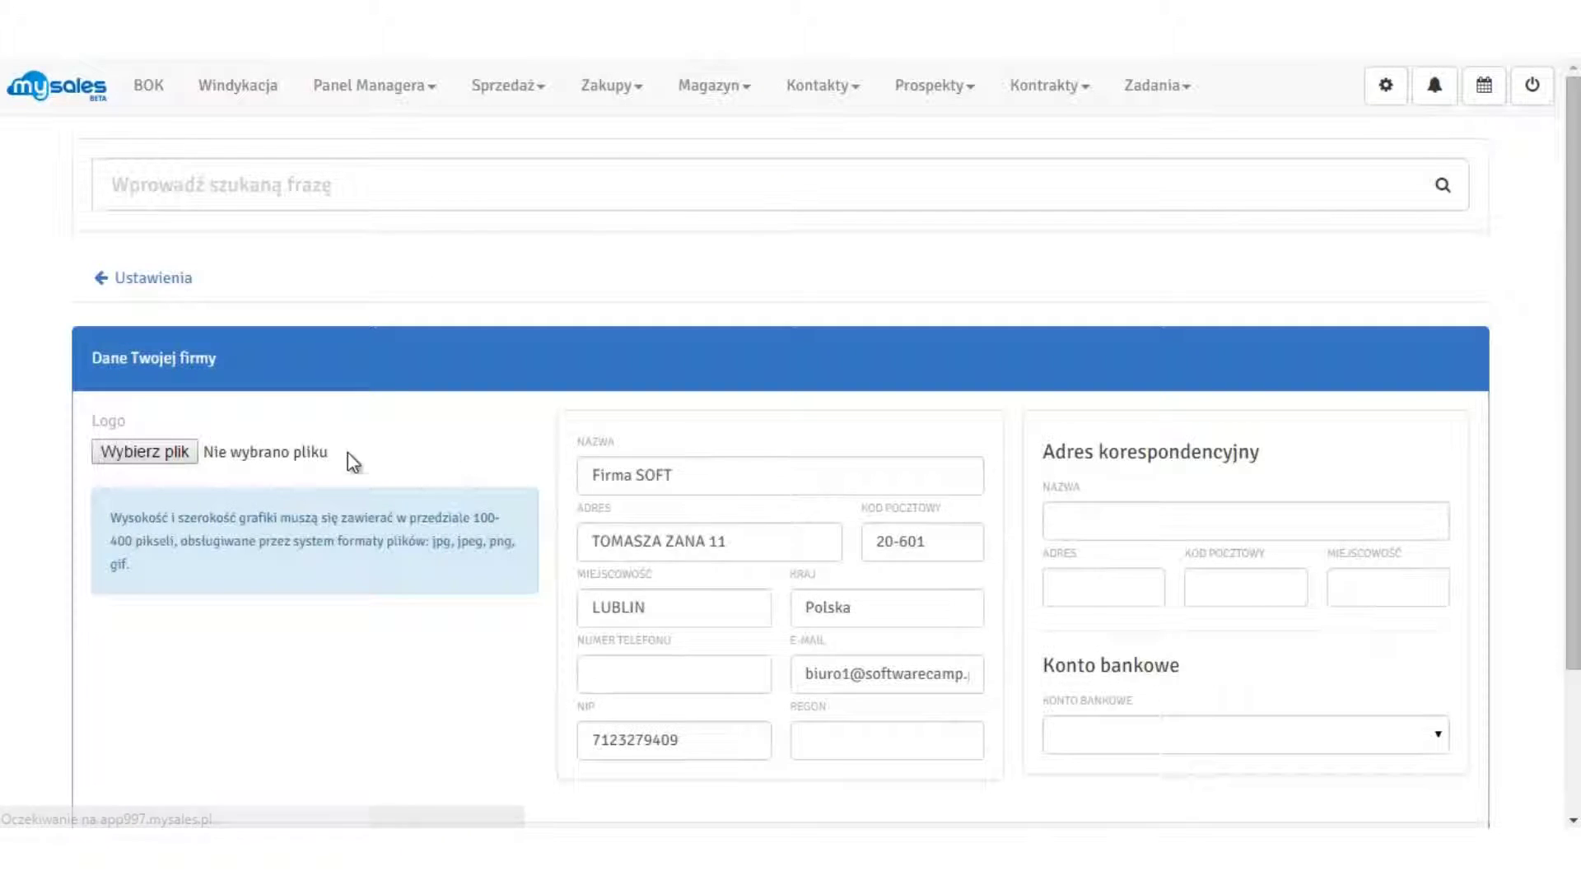
scroll(1566, 583, down, 2)
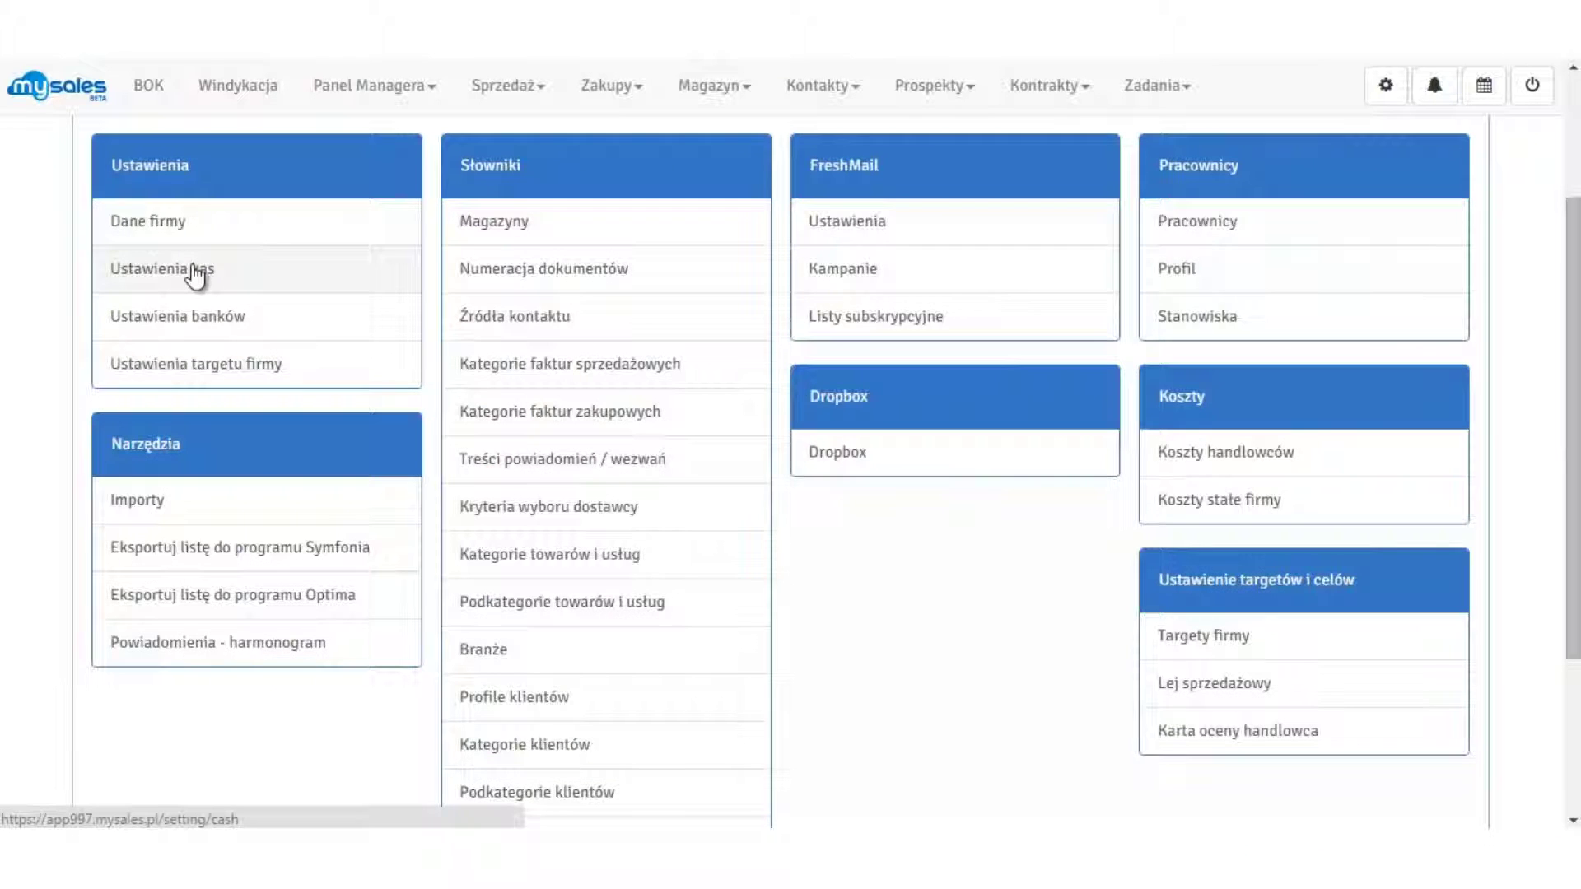
Open Ustawienia kas to view the cash registers Kasa 1 (PLN) and Kasa 2 (EUR).
click(195, 274)
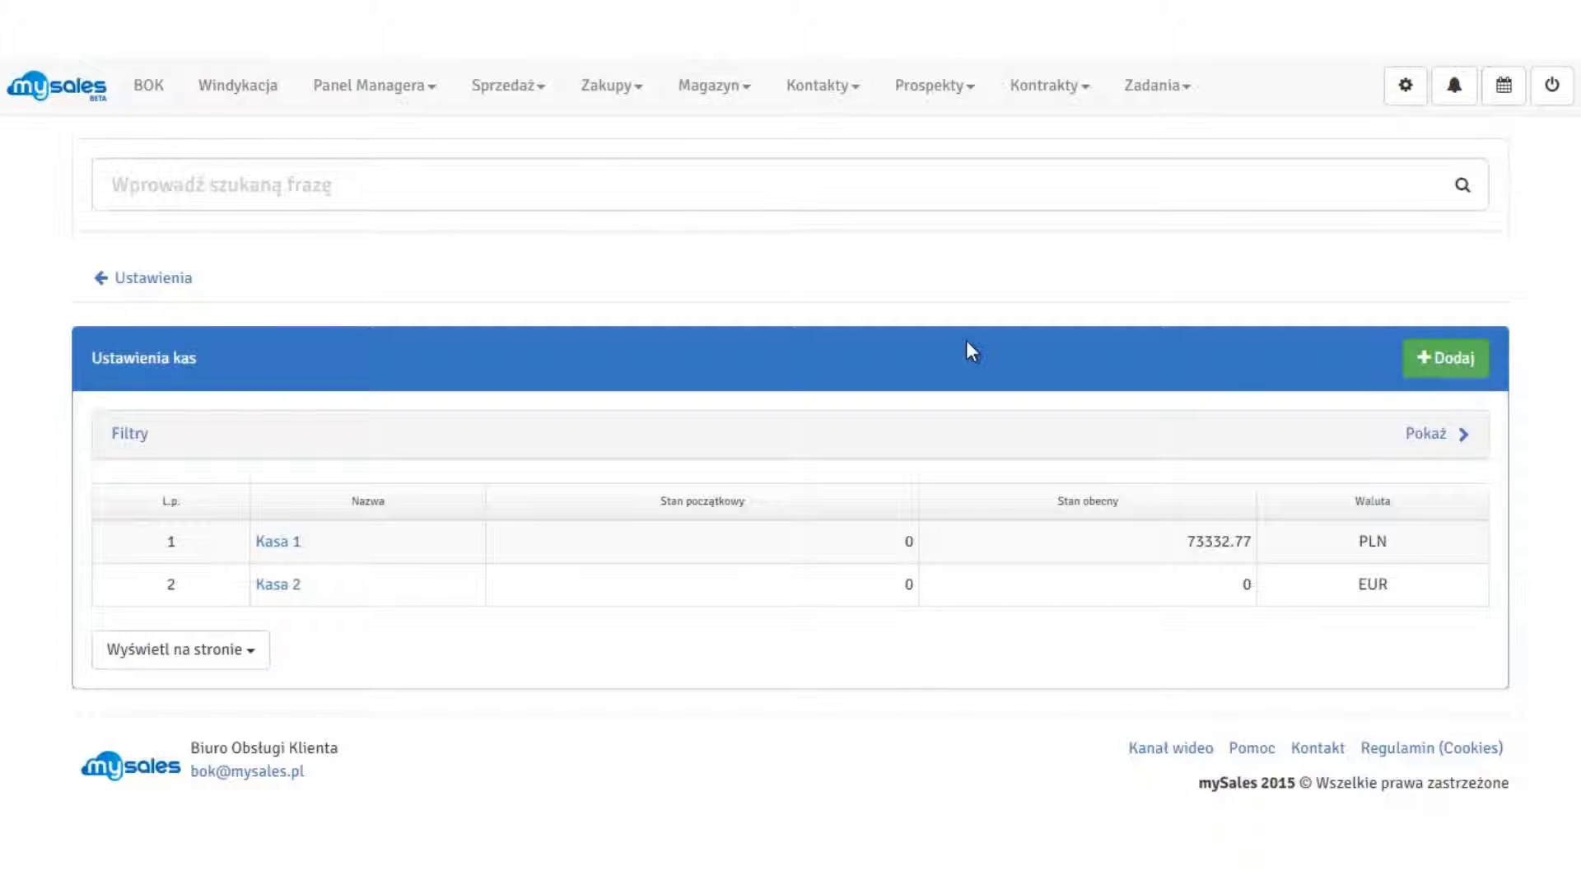
Start a new cash register named Kasa 3 with currency colon salwadorski.
click(1461, 363)
text(Kasa 3)
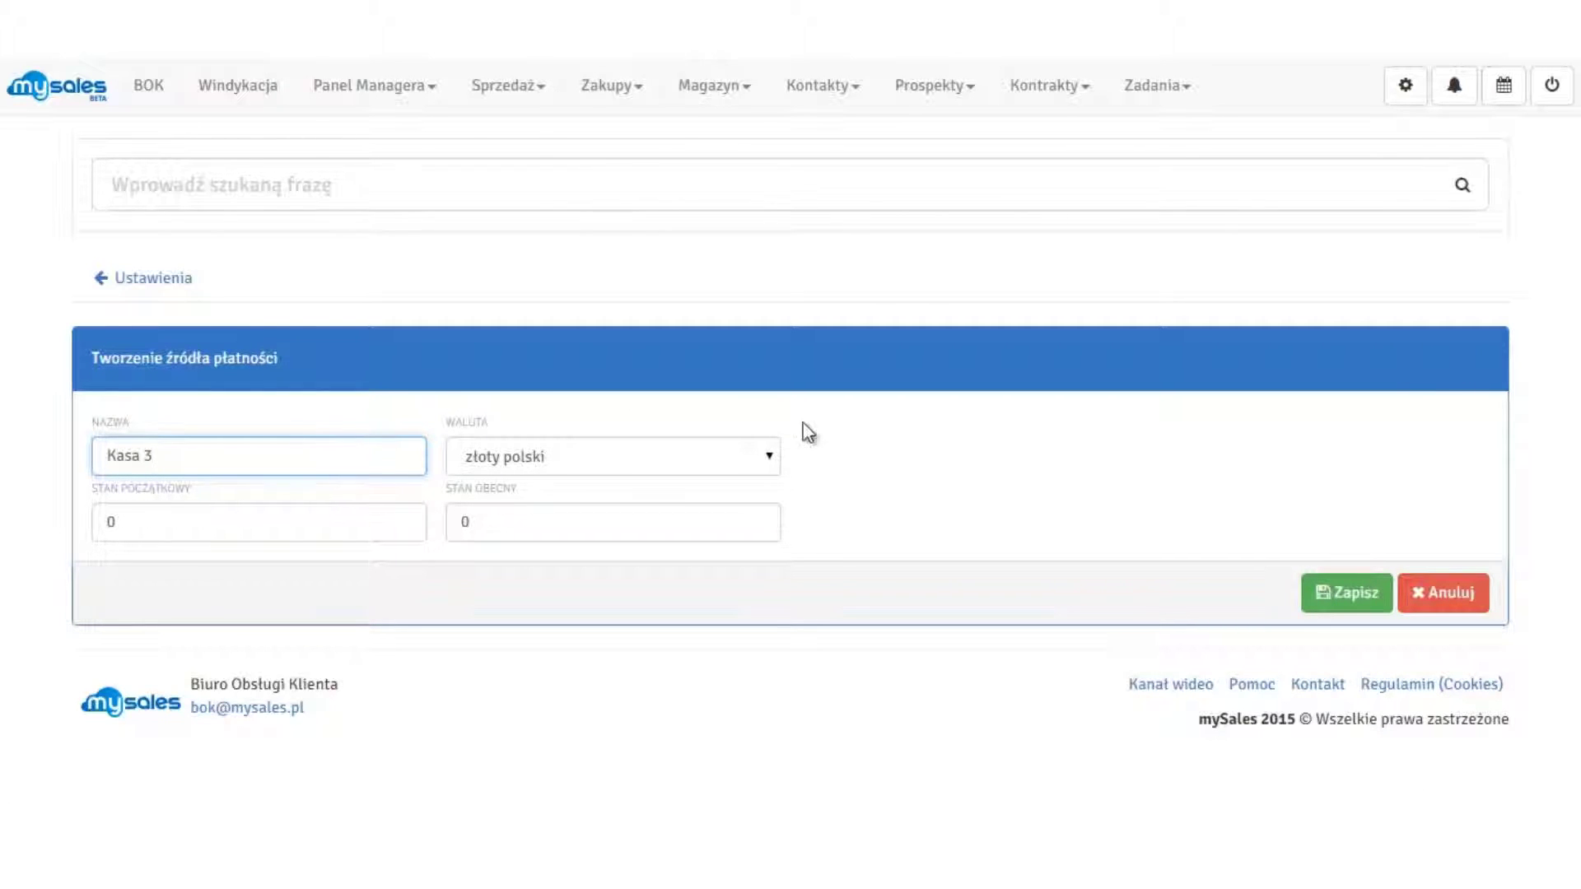
click(774, 451)
drag(787, 402, 757, 370)
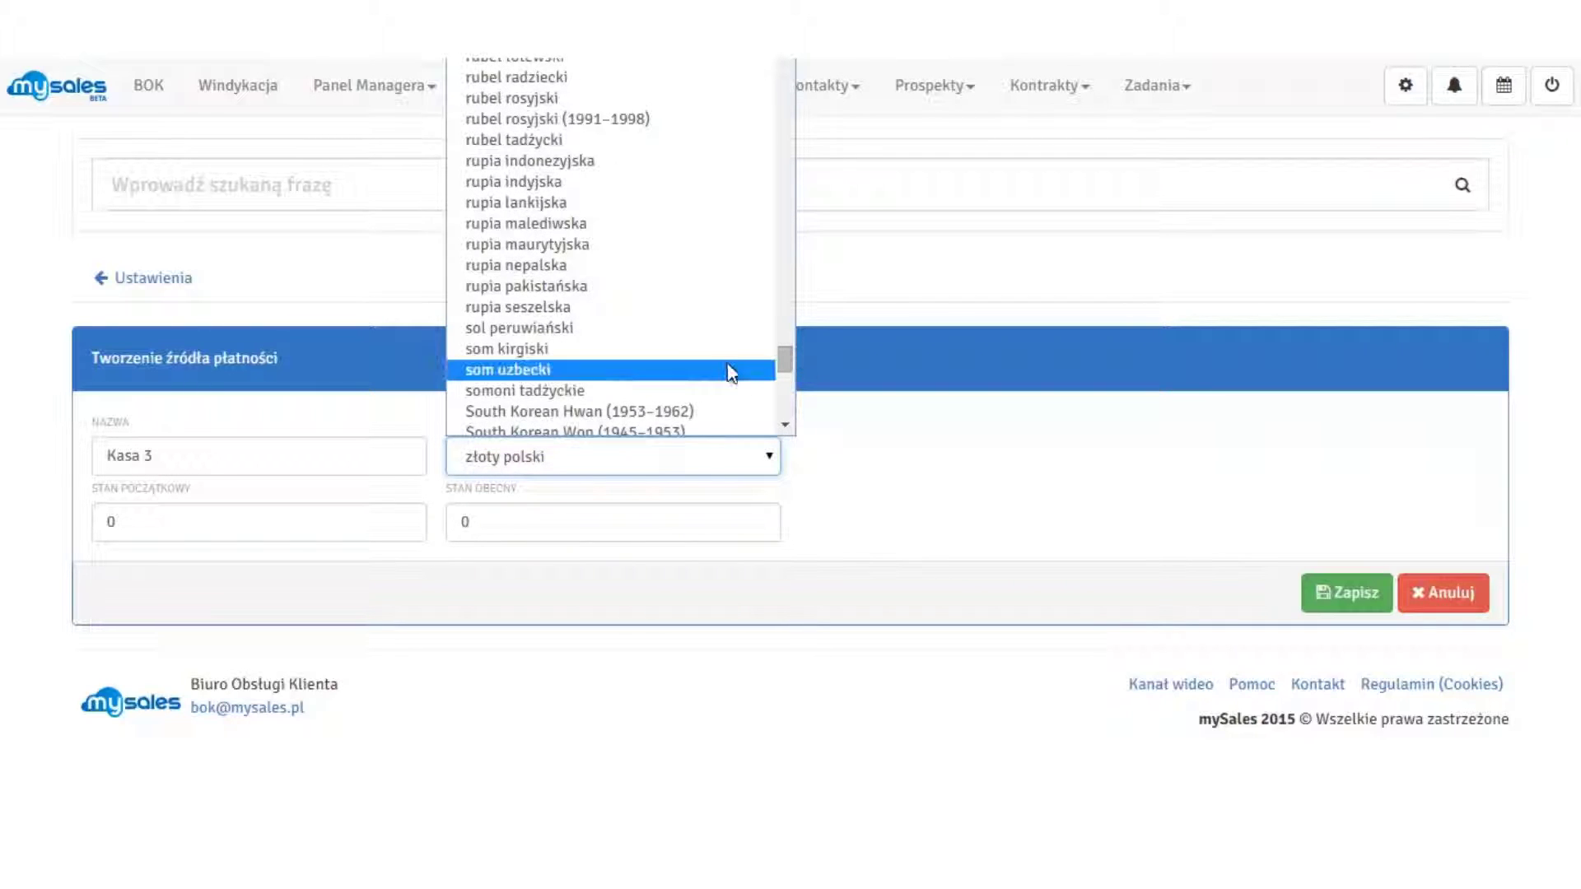
scroll(696, 244, up, 20)
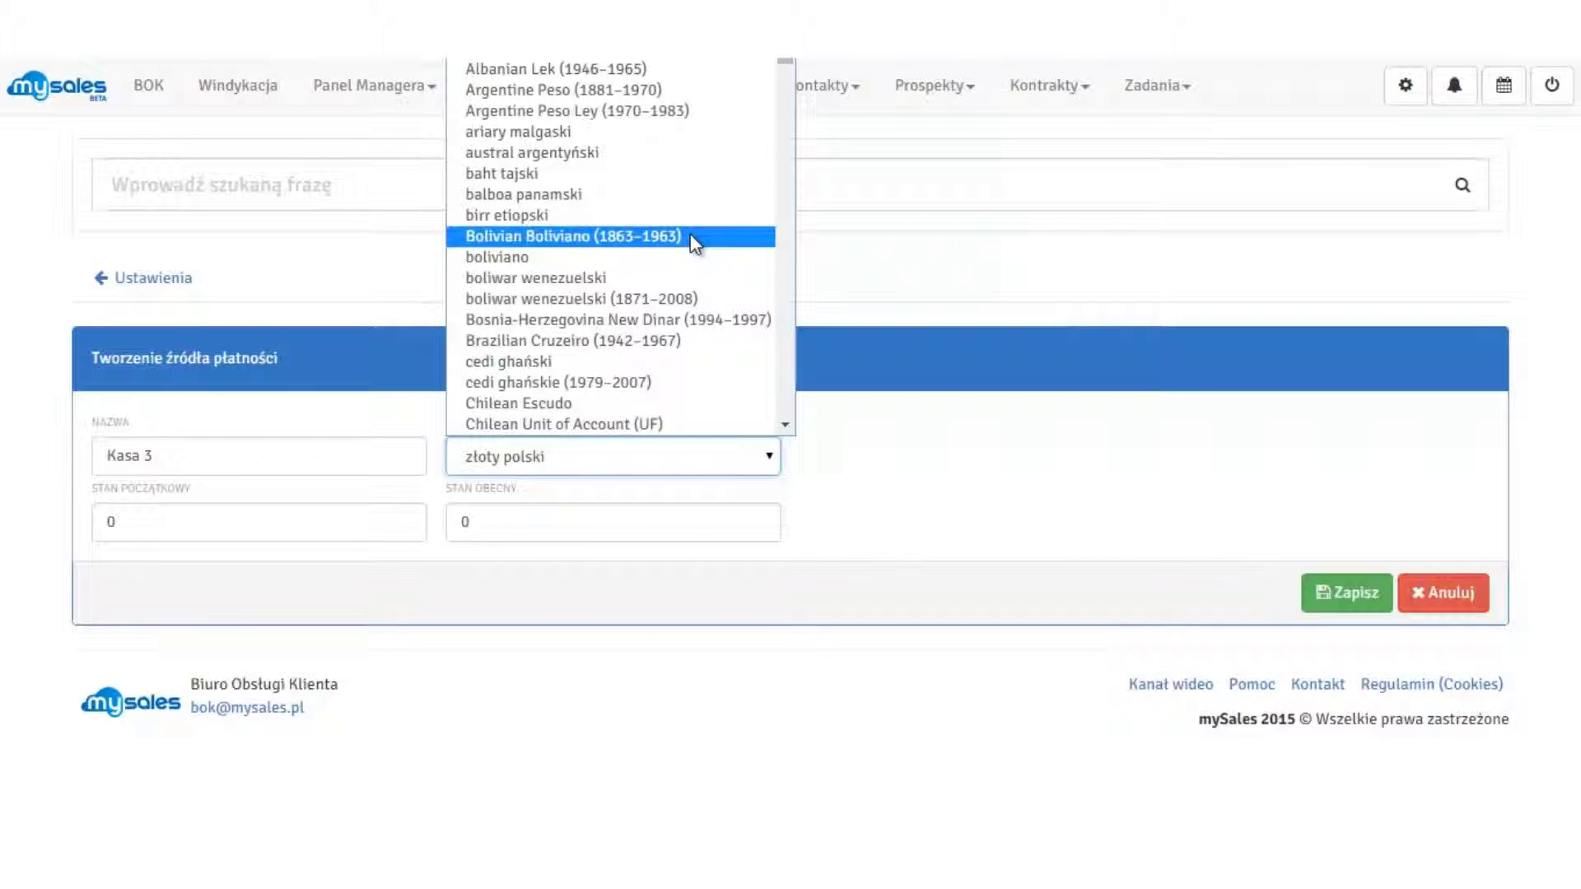
scroll(787, 61, down, 2)
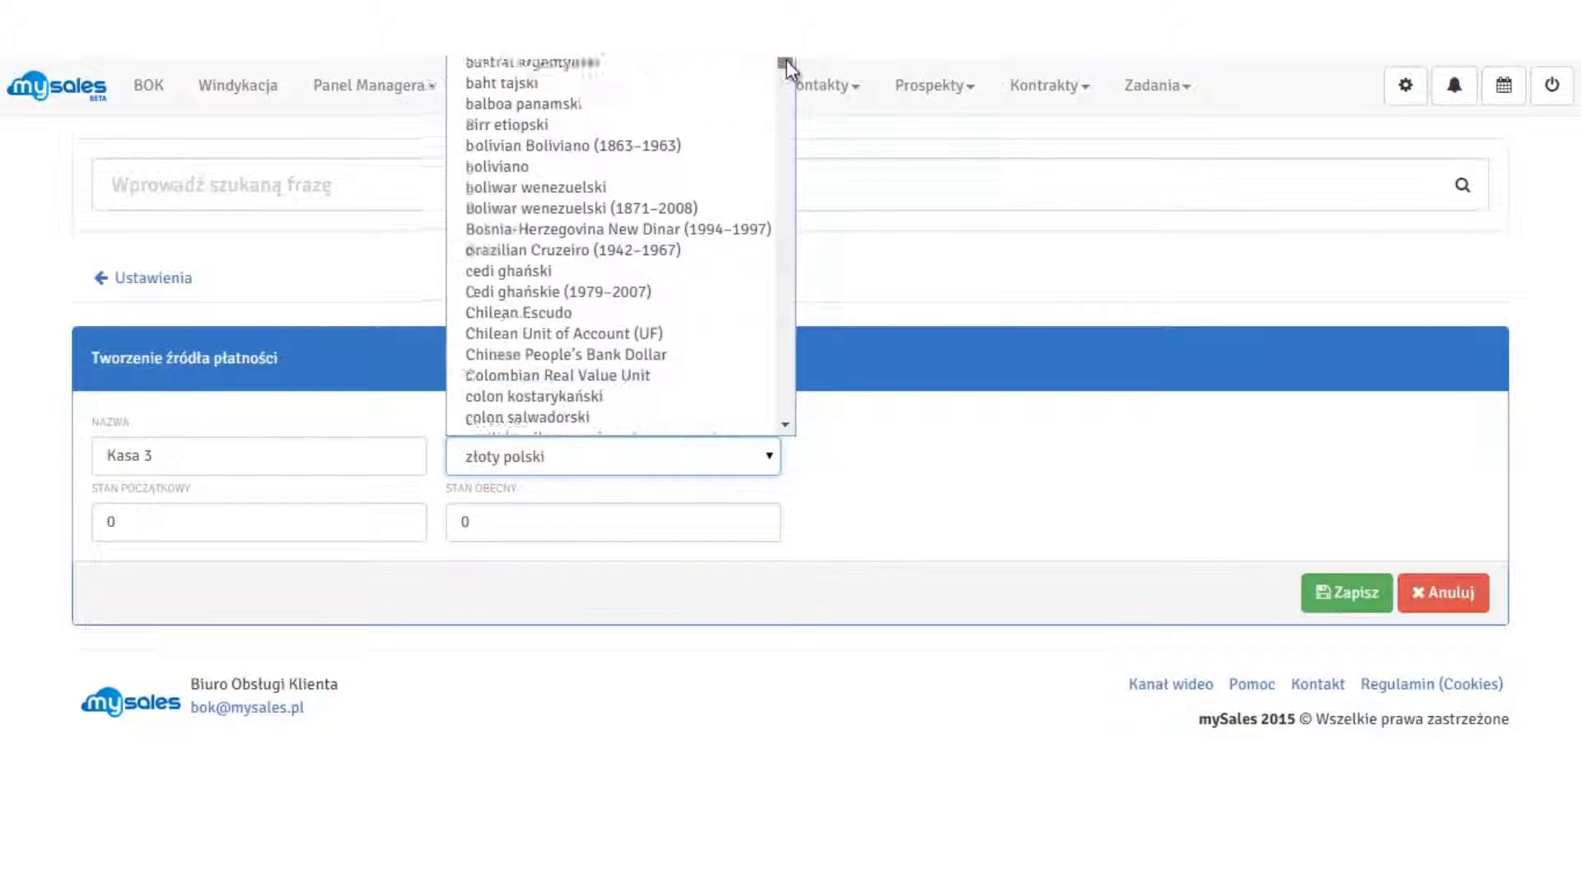
drag(787, 61, 789, 66)
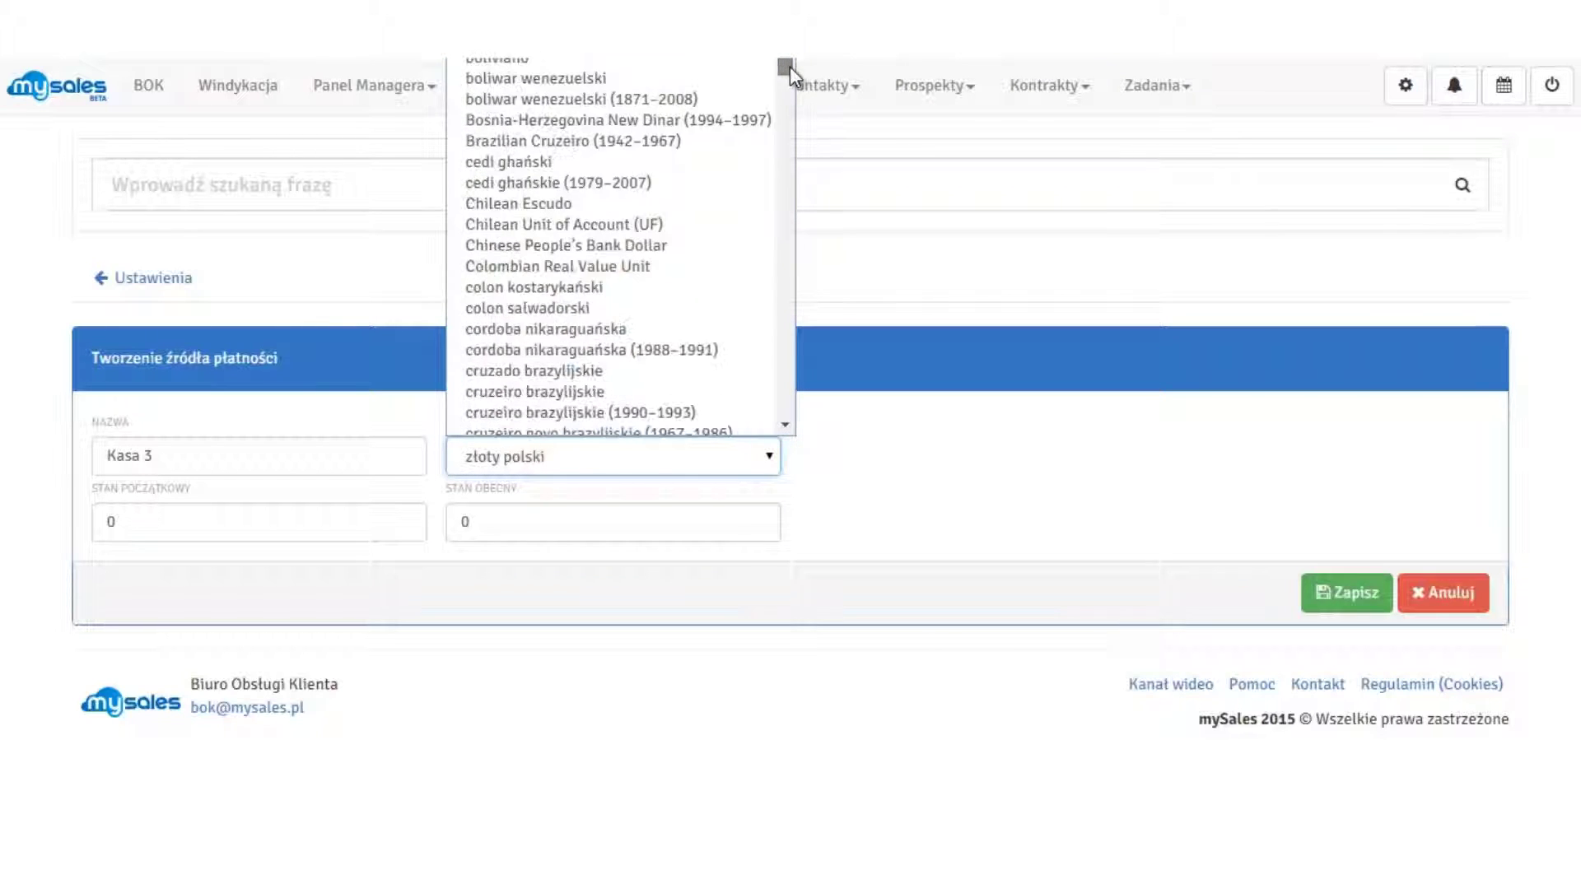
click(708, 307)
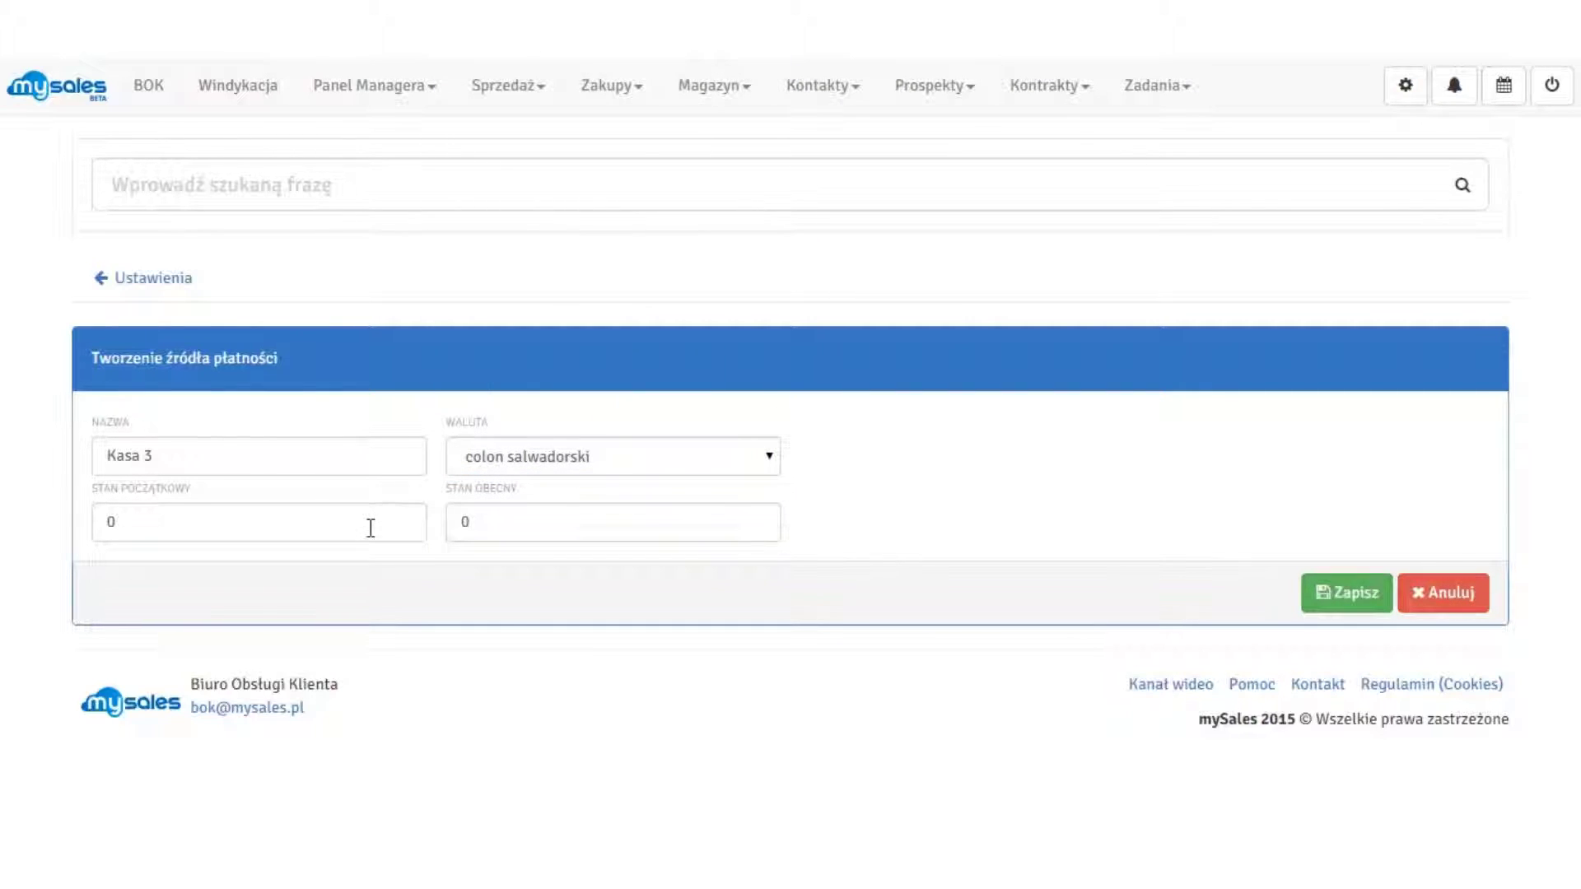
click(572, 531)
click(976, 484)
Enter 1570 as both the opening and current balance of Kasa 3.
click(198, 528)
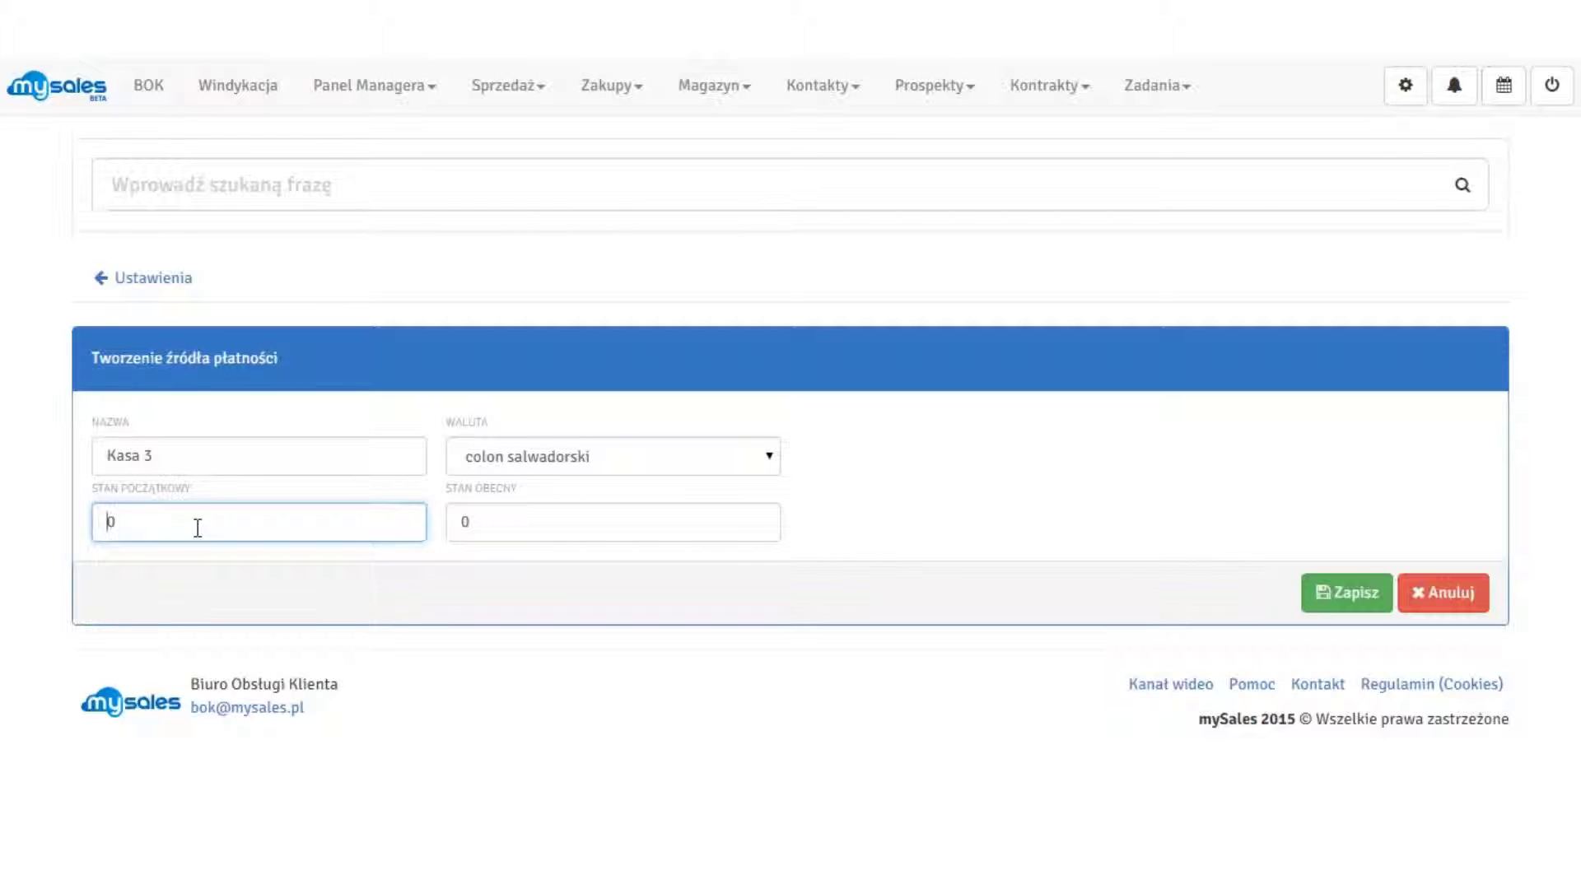
text(157)
click(713, 531)
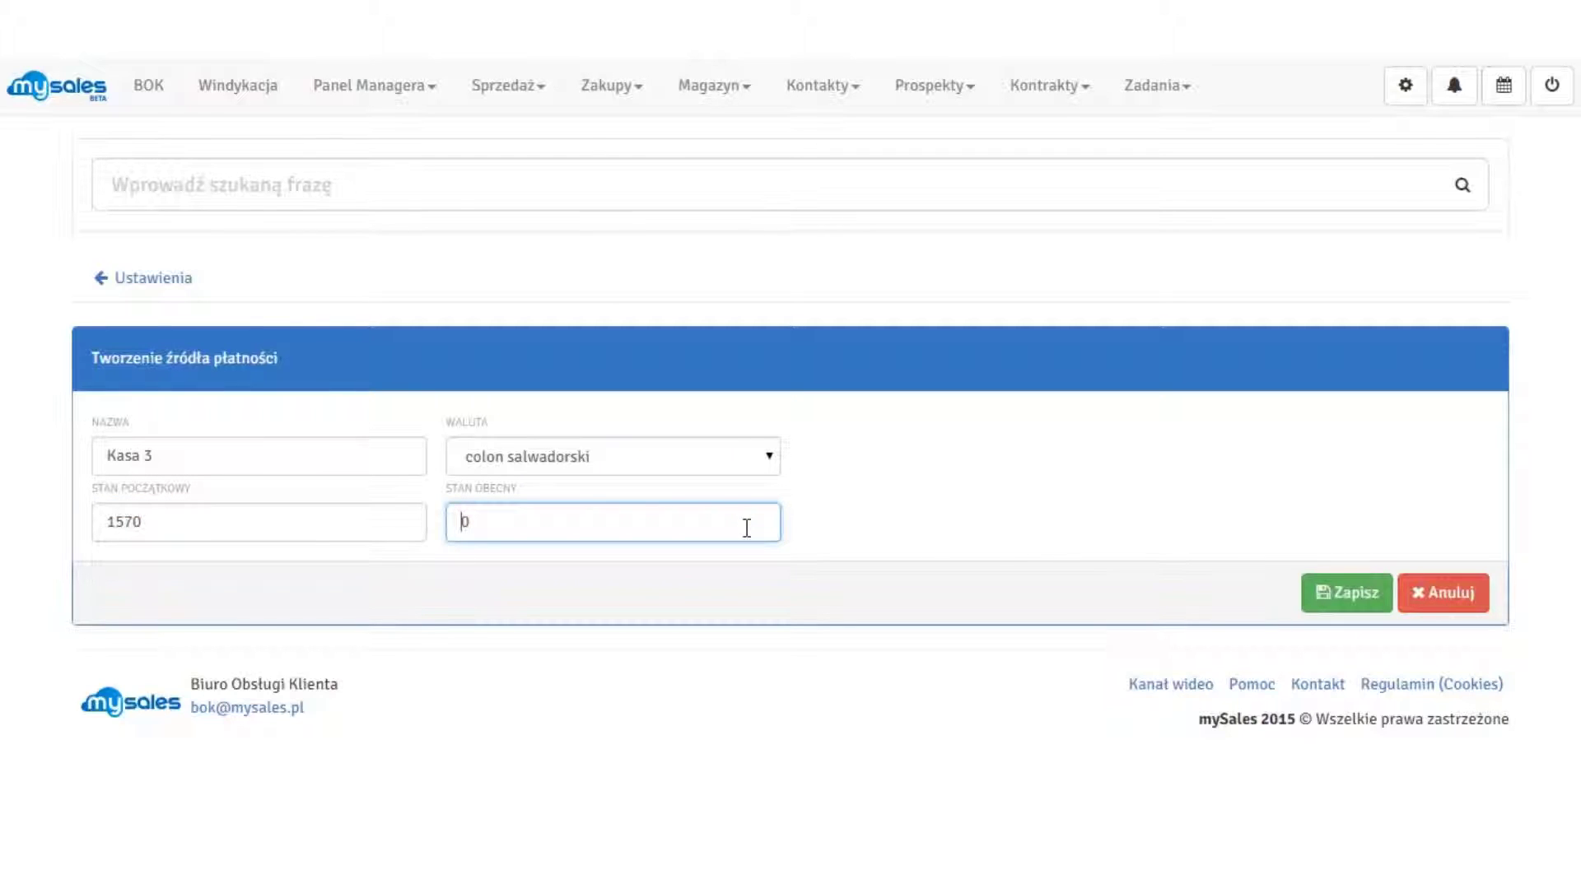
text(157)
click(1084, 521)
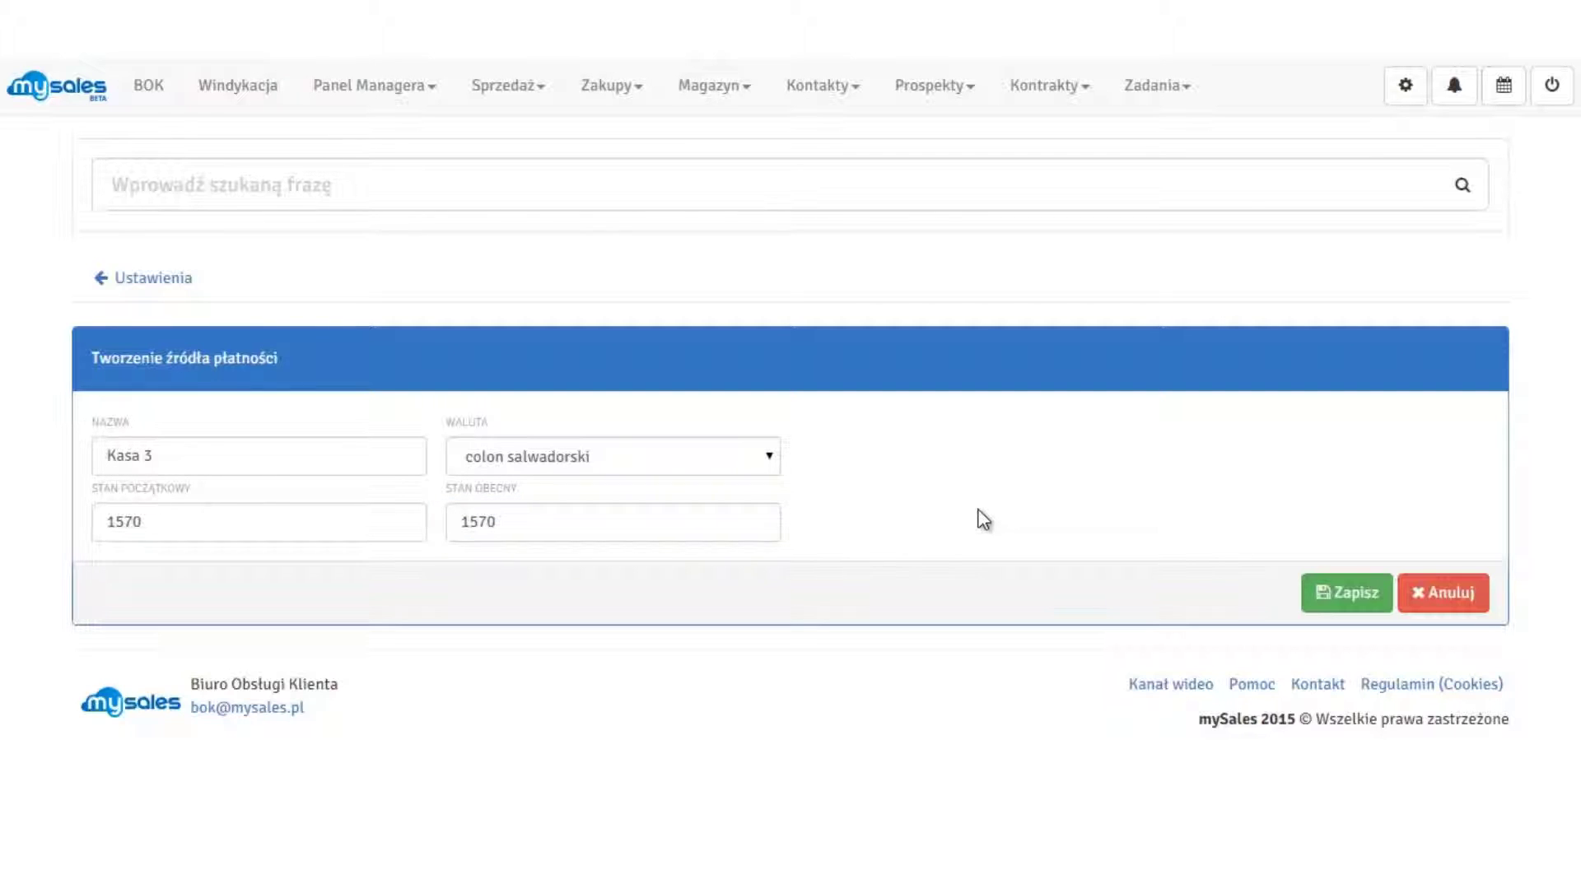
Save Kasa 3, view Kasa 1 from the register list, then go to bank settings.
click(1352, 607)
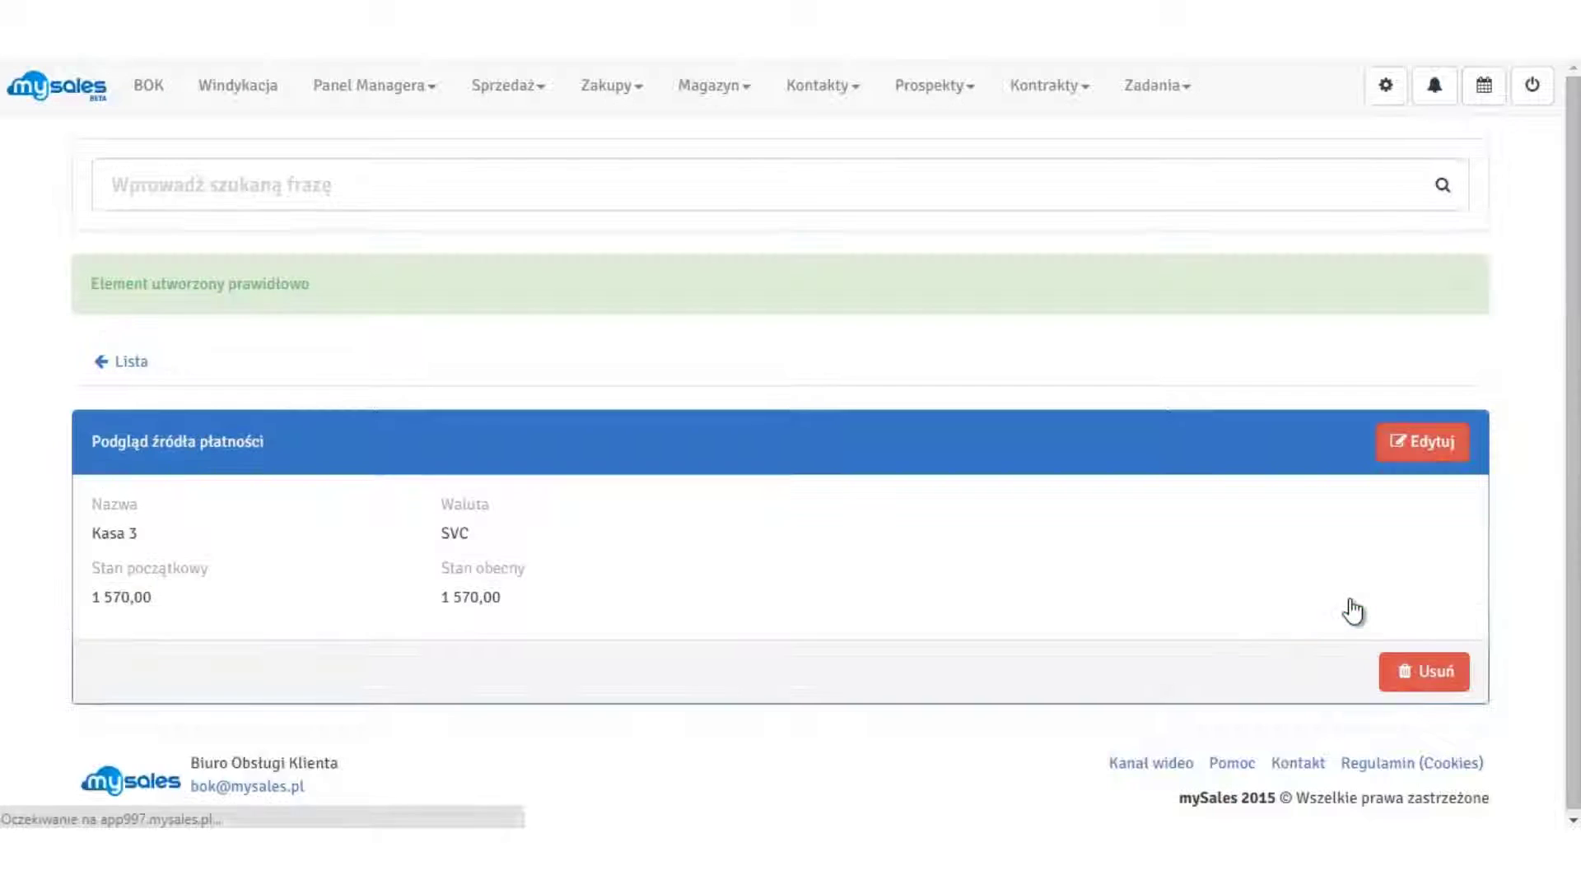
click(136, 365)
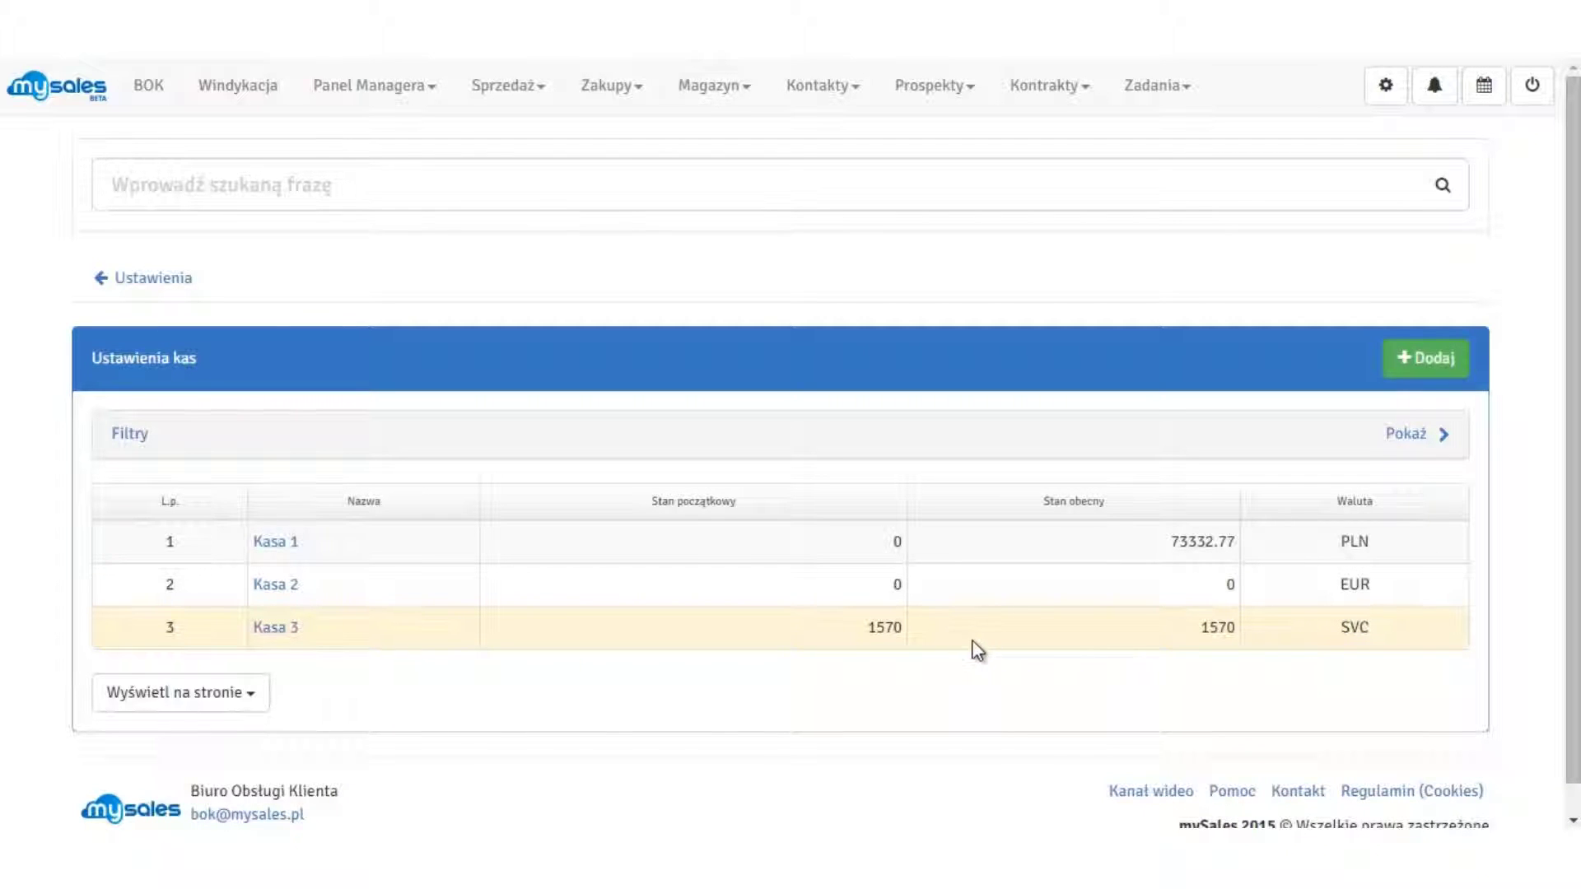
click(268, 539)
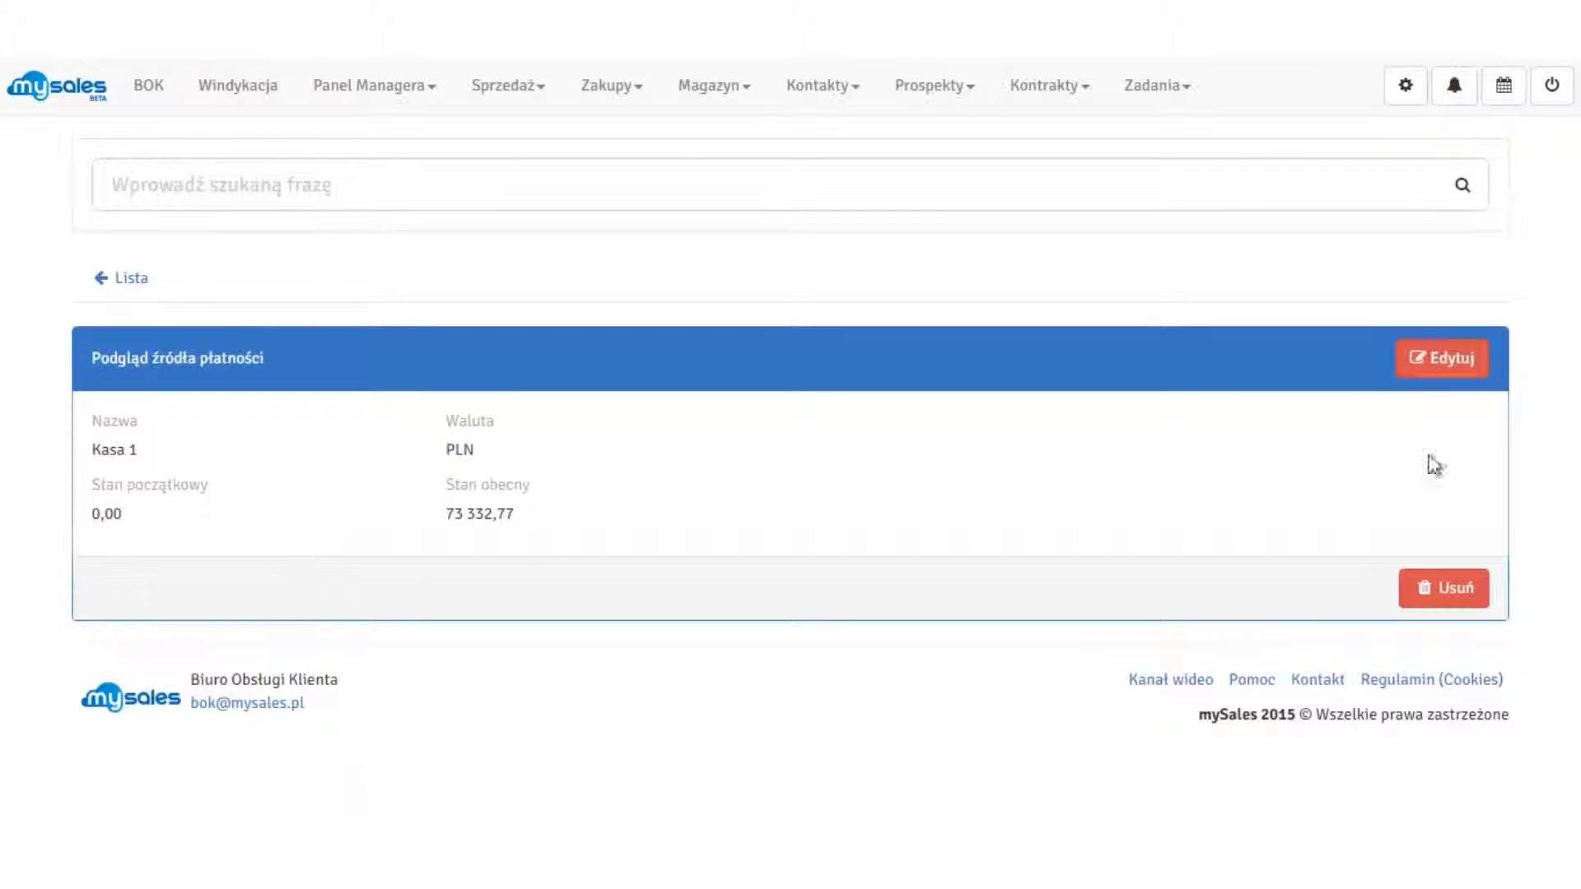
click(1465, 357)
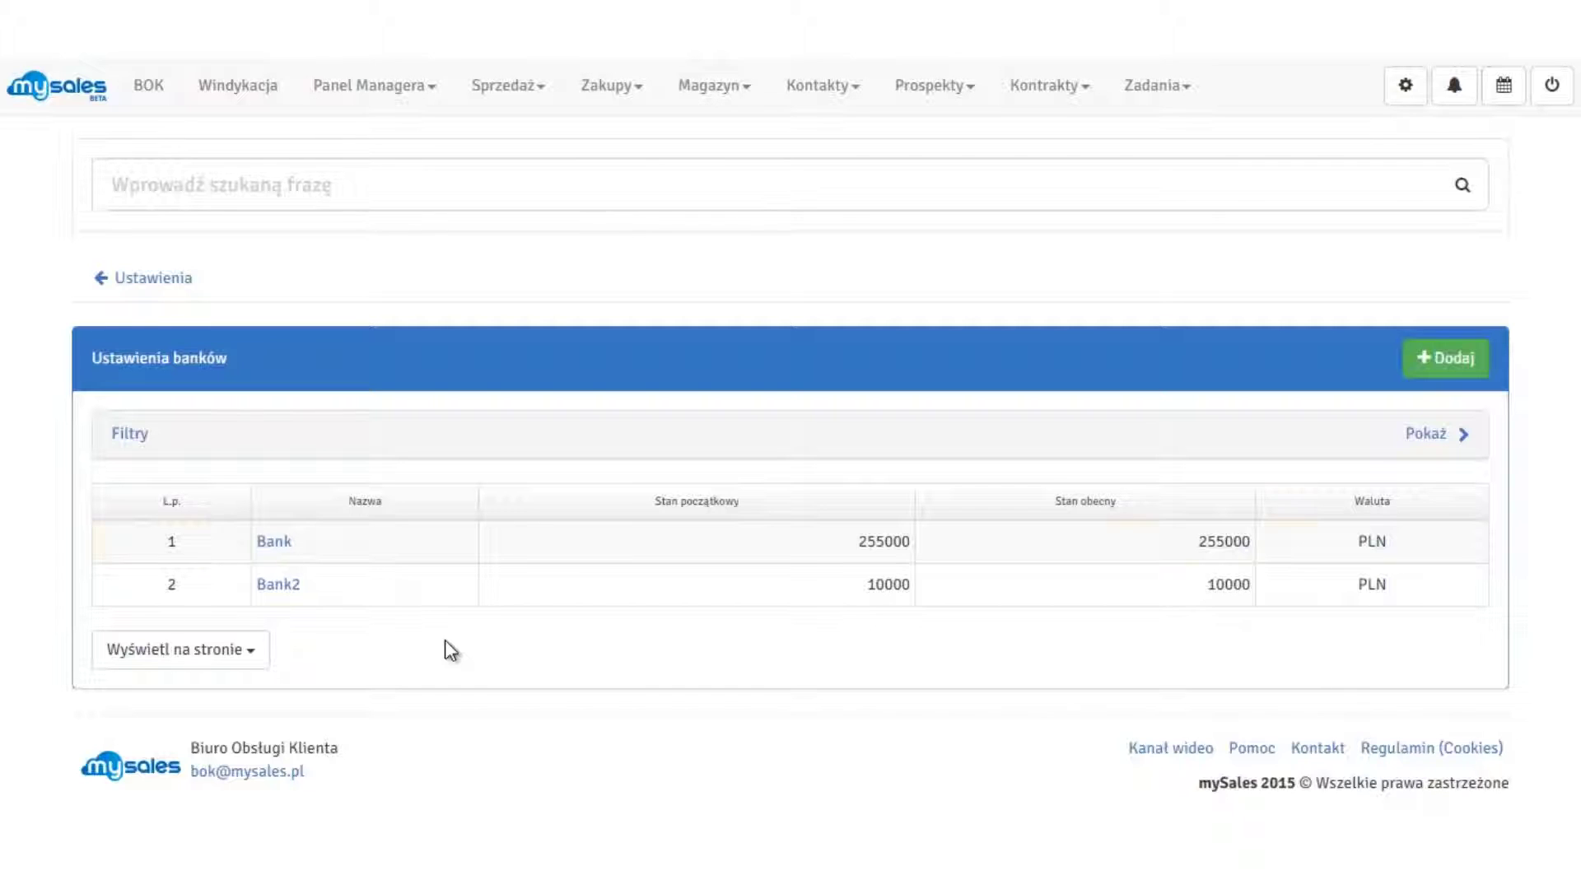
View the Bank account details, then begin adding a new bank account.
click(276, 543)
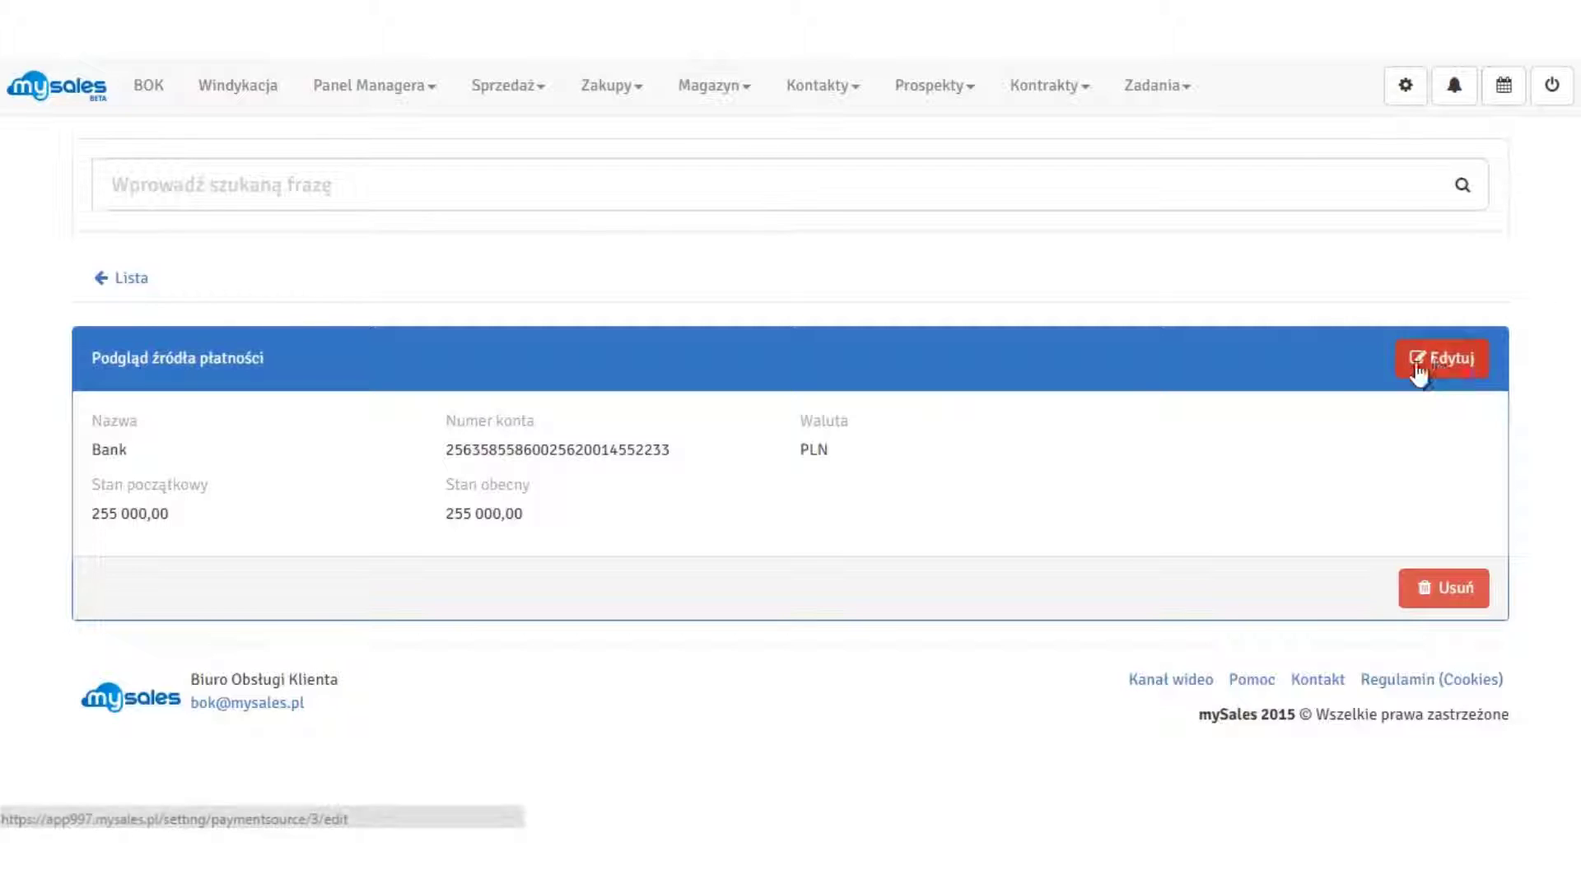
click(122, 277)
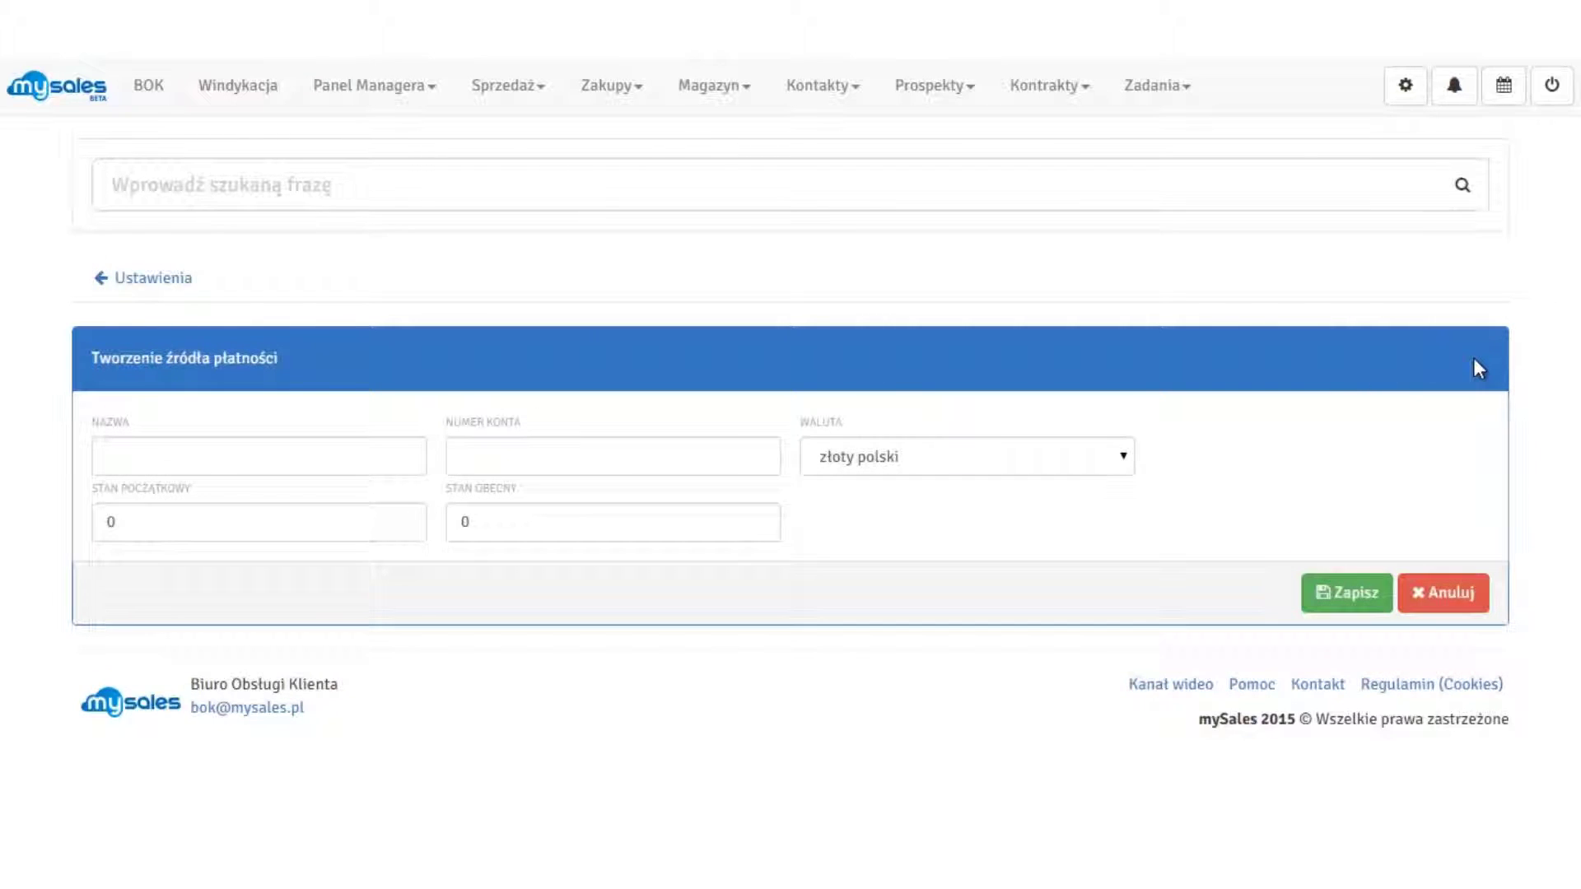
Name the new account Bank PKO and enter its bank account number.
click(386, 448)
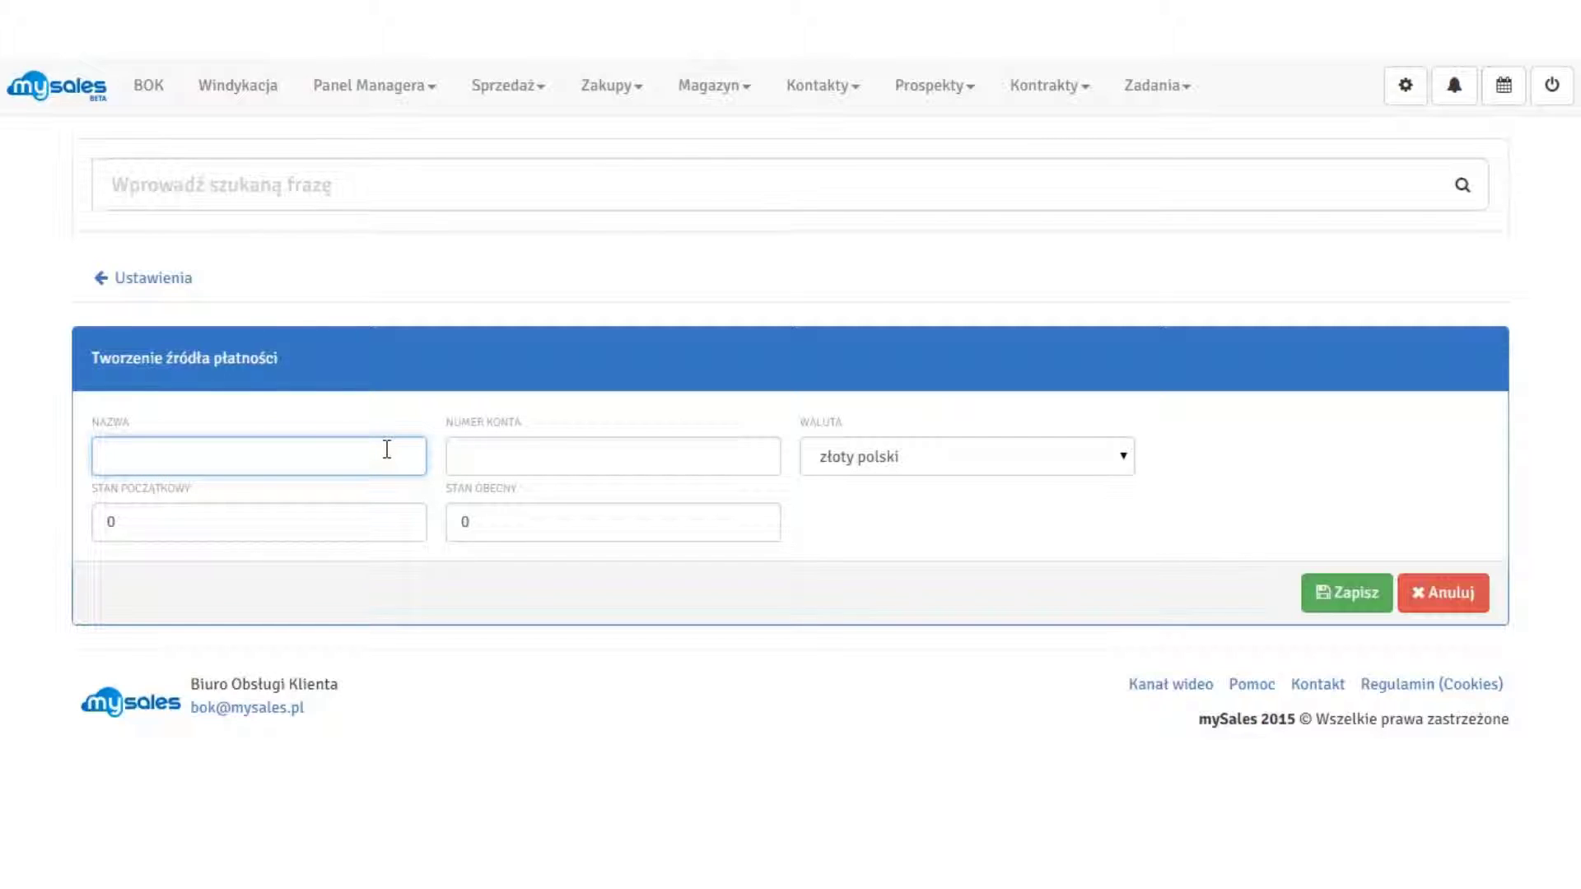
text(Bank PKO)
click(552, 460)
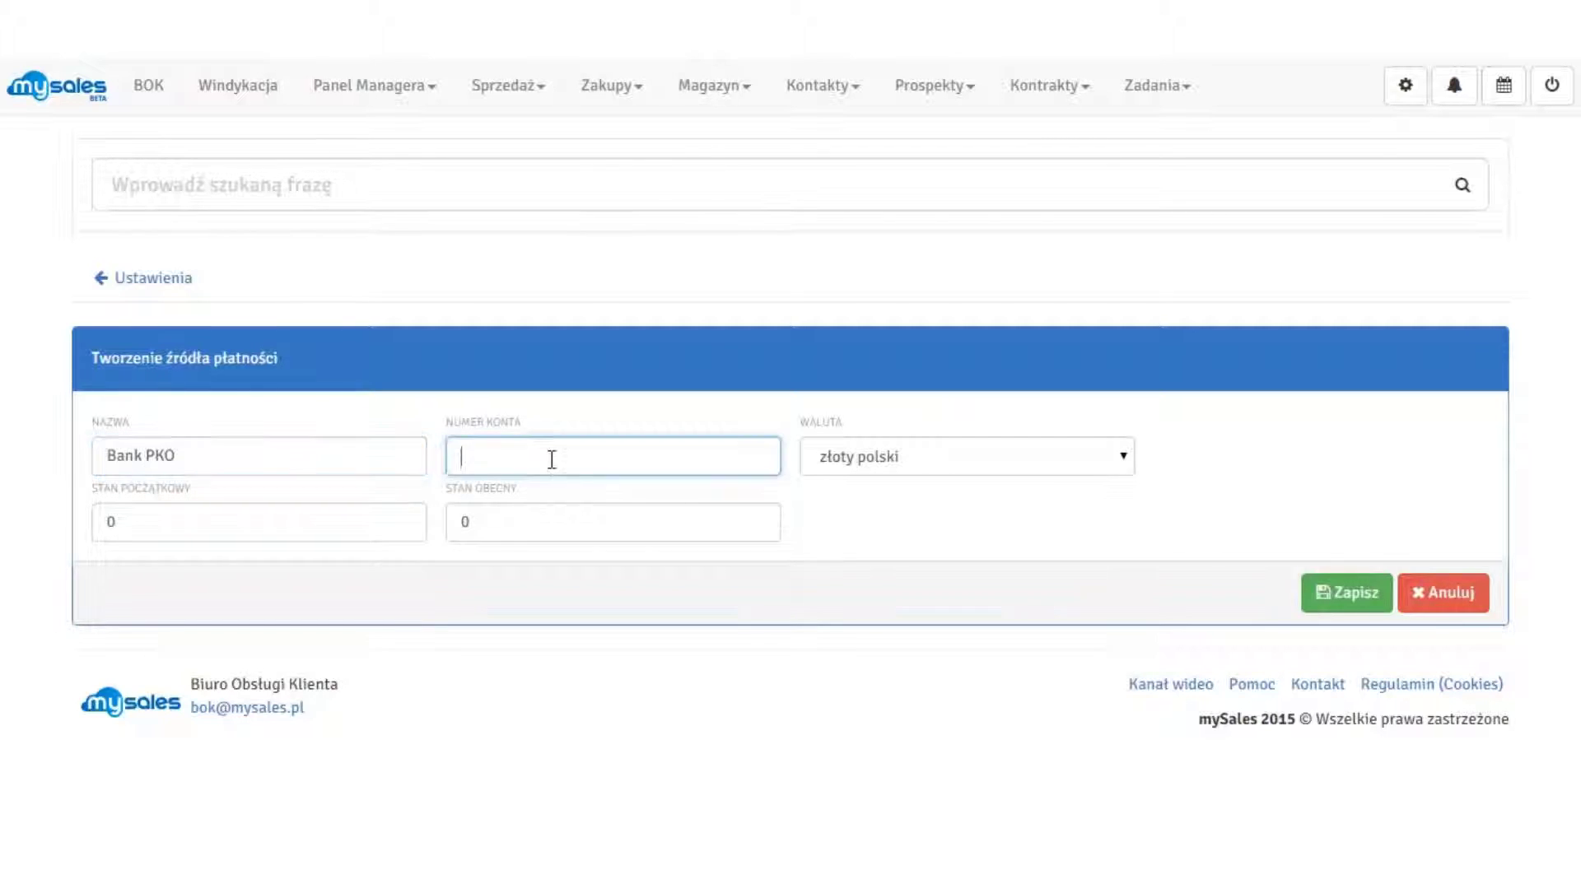
text(123412341234123452)
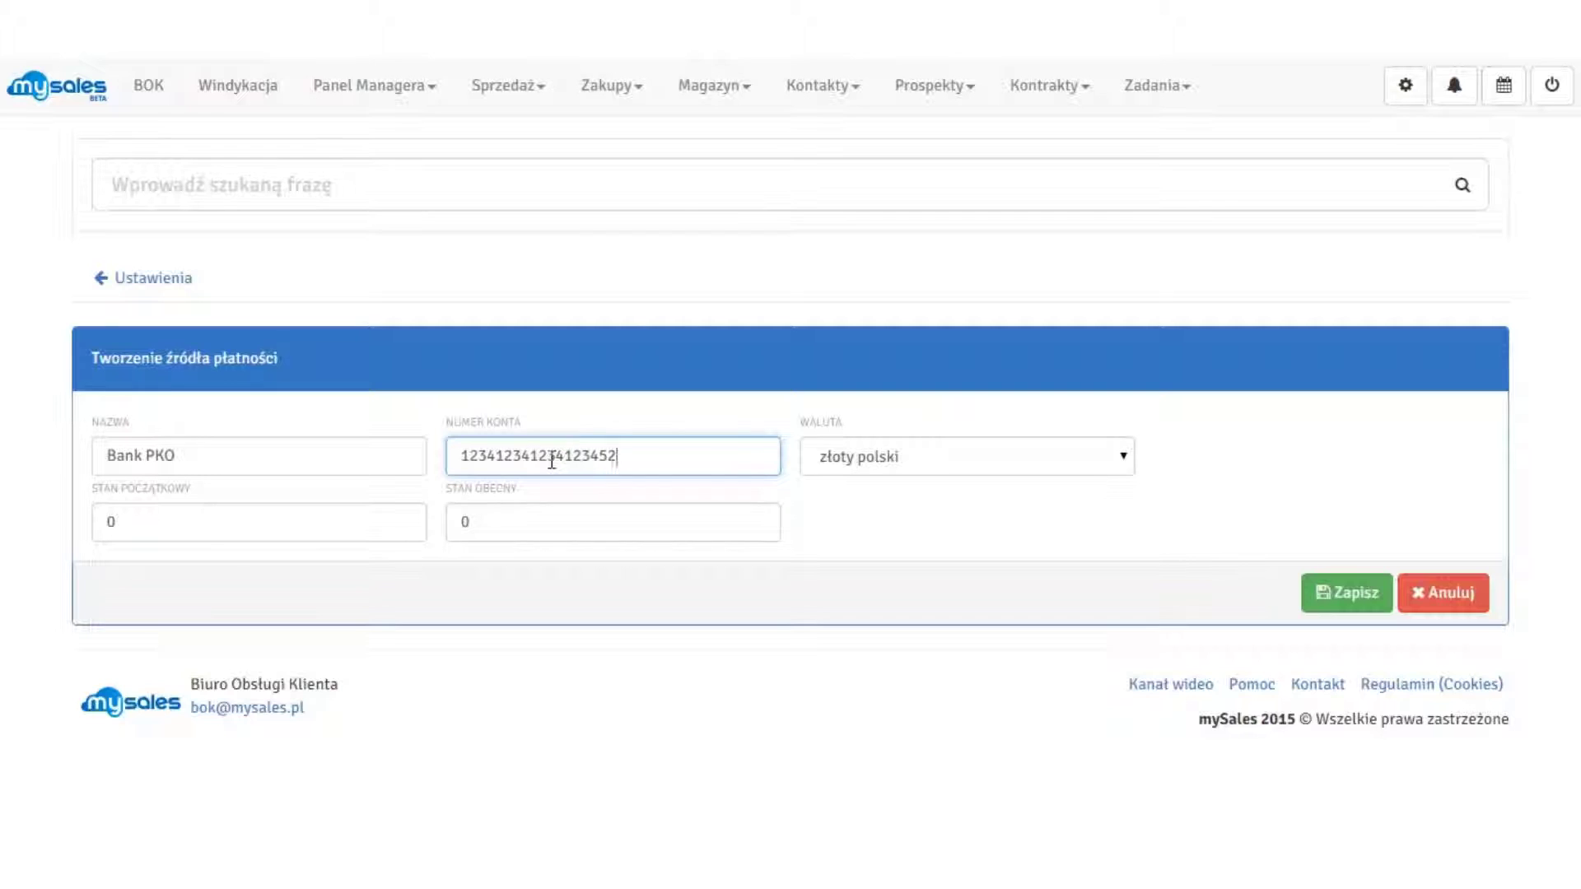
Set opening balance 10000 and current balance 500000, then save Bank PKO.
click(338, 533)
key(BackSpace)
text(10000)
key(Tab)
text(500000)
click(1326, 601)
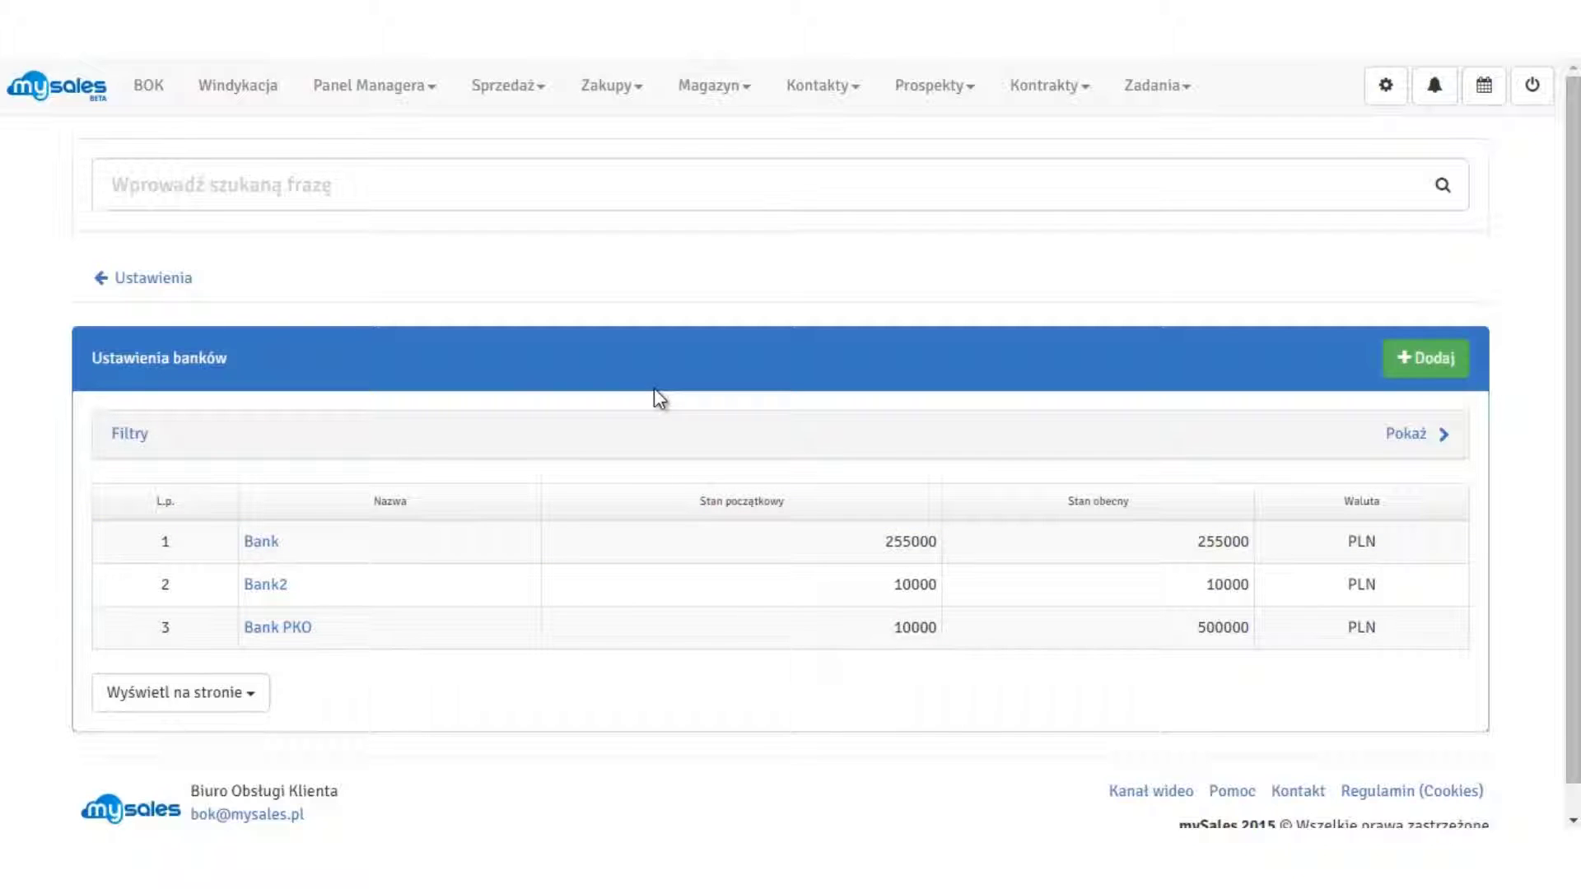
Return to the settings overview and open Ustawienia targetu firmy.
key(alt+Left)
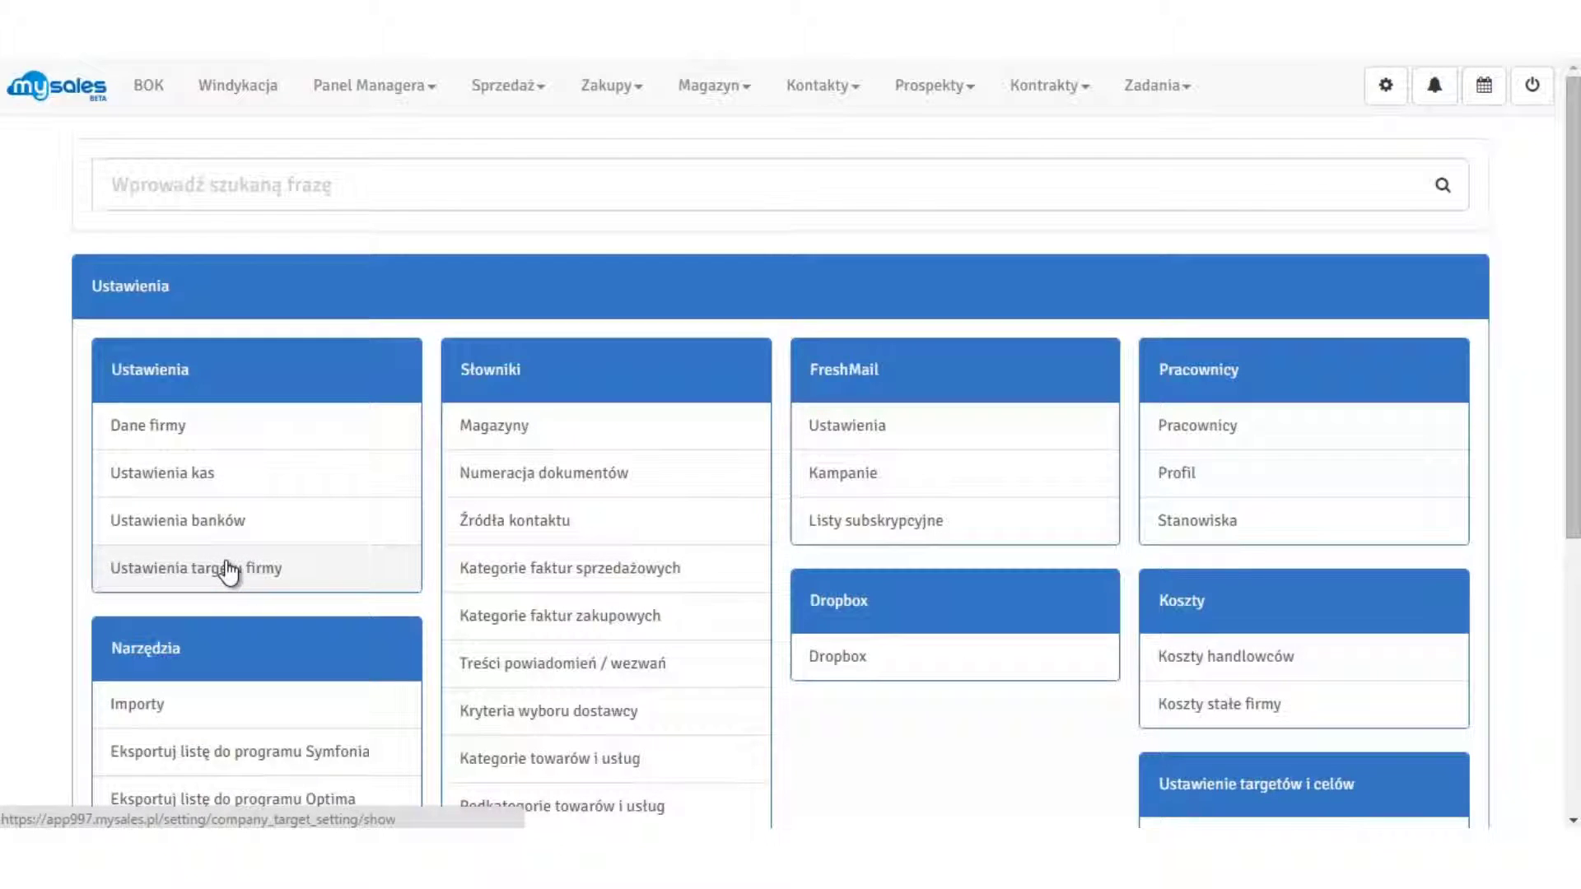
scroll(216, 583, down, 3)
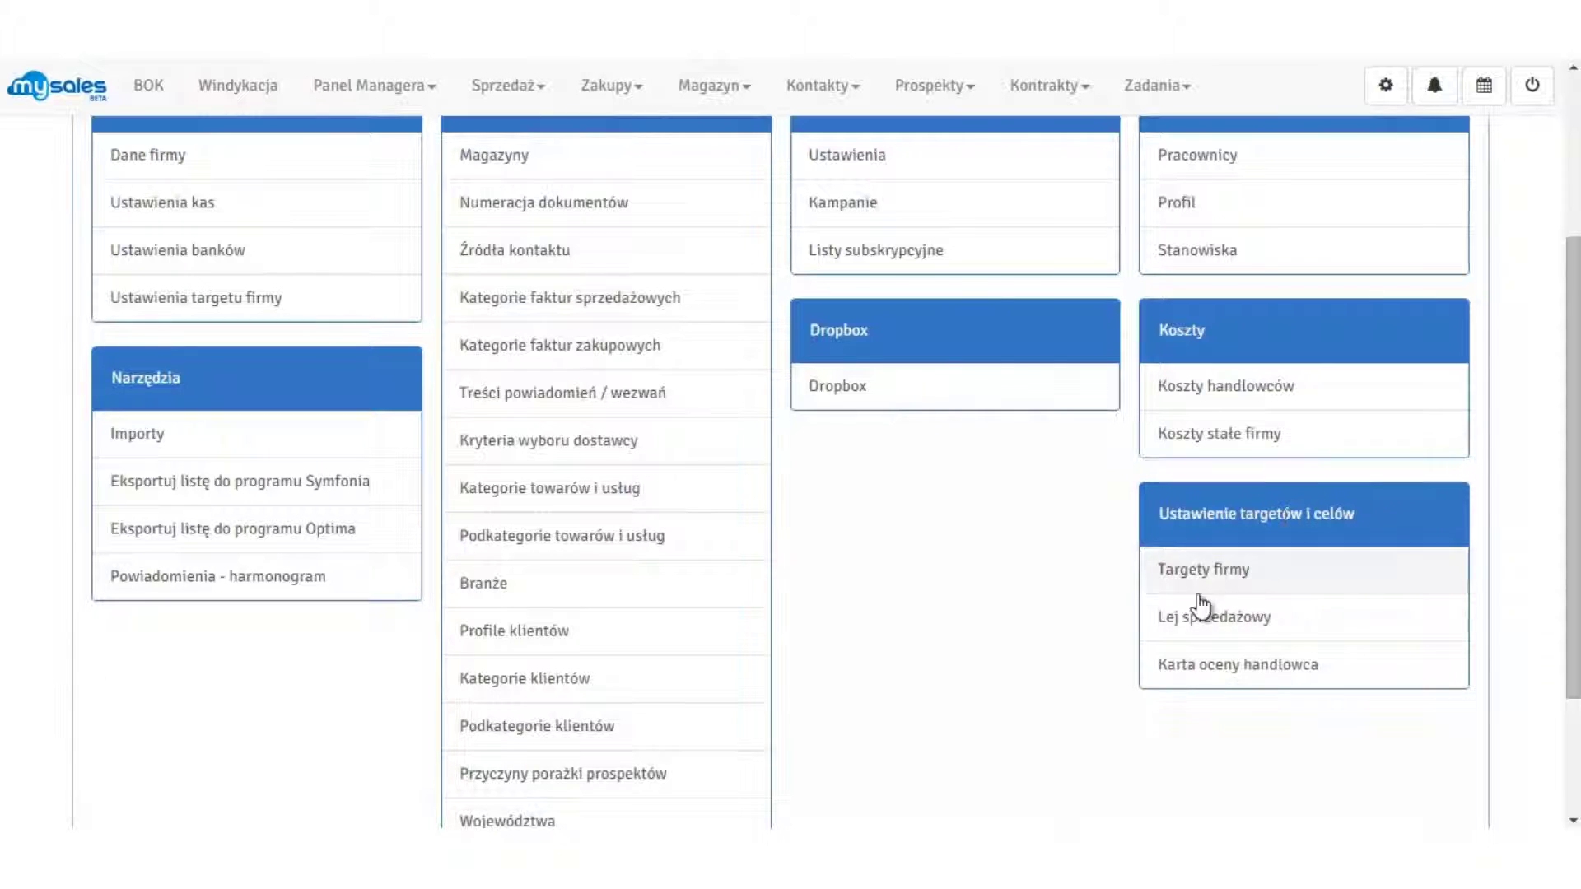
scroll(339, 469, up, 3)
click(214, 567)
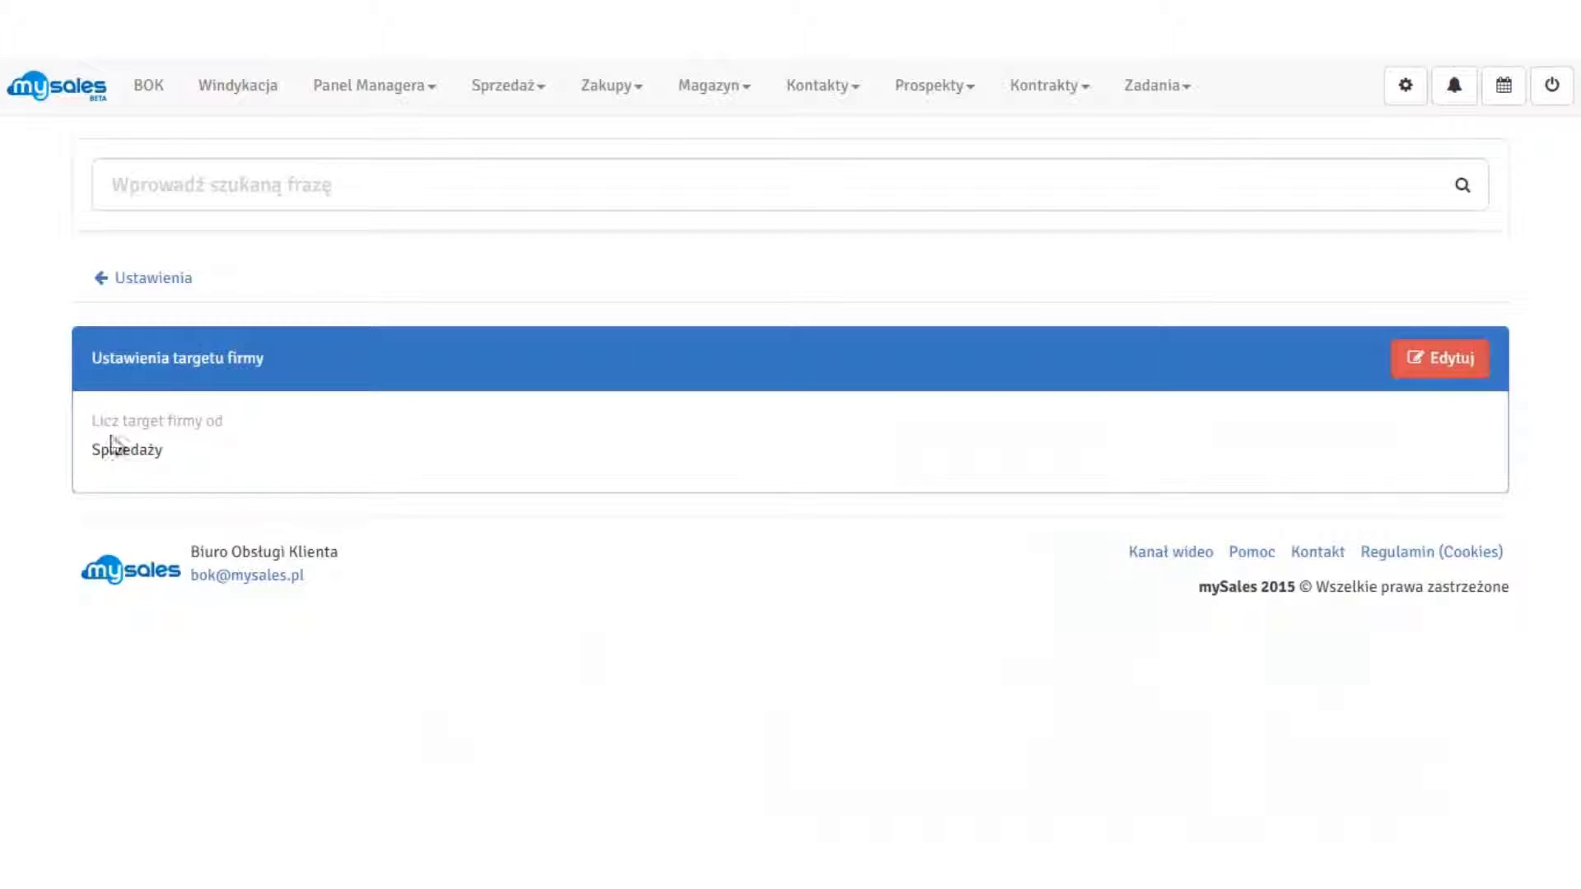
Edit the company target and review the Licz target firmy od options, keeping sprzedaży.
click(1435, 362)
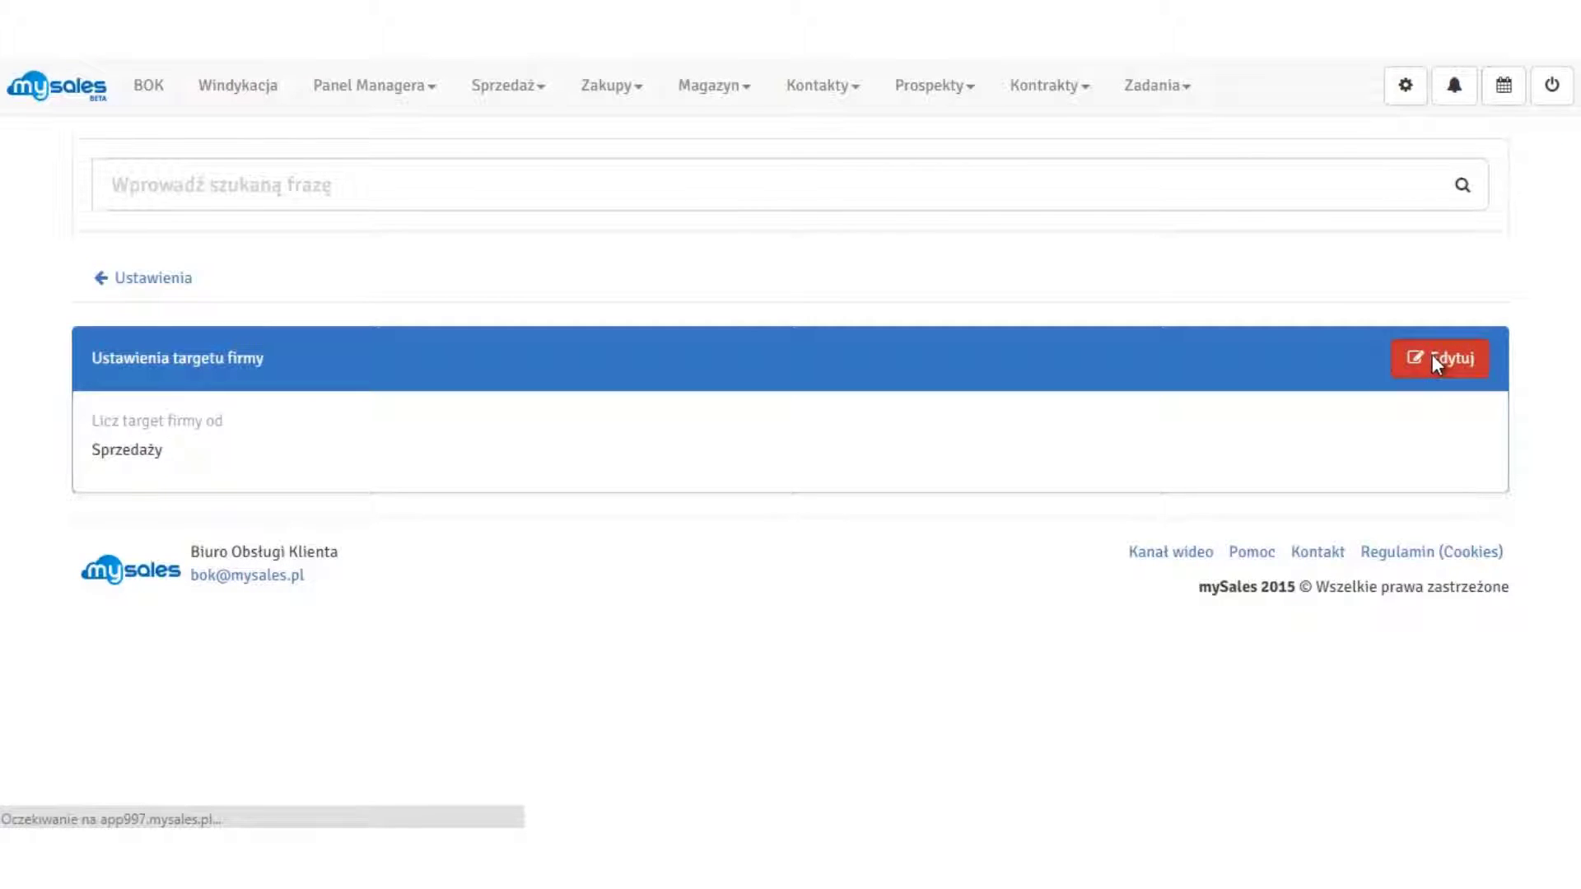
click(283, 455)
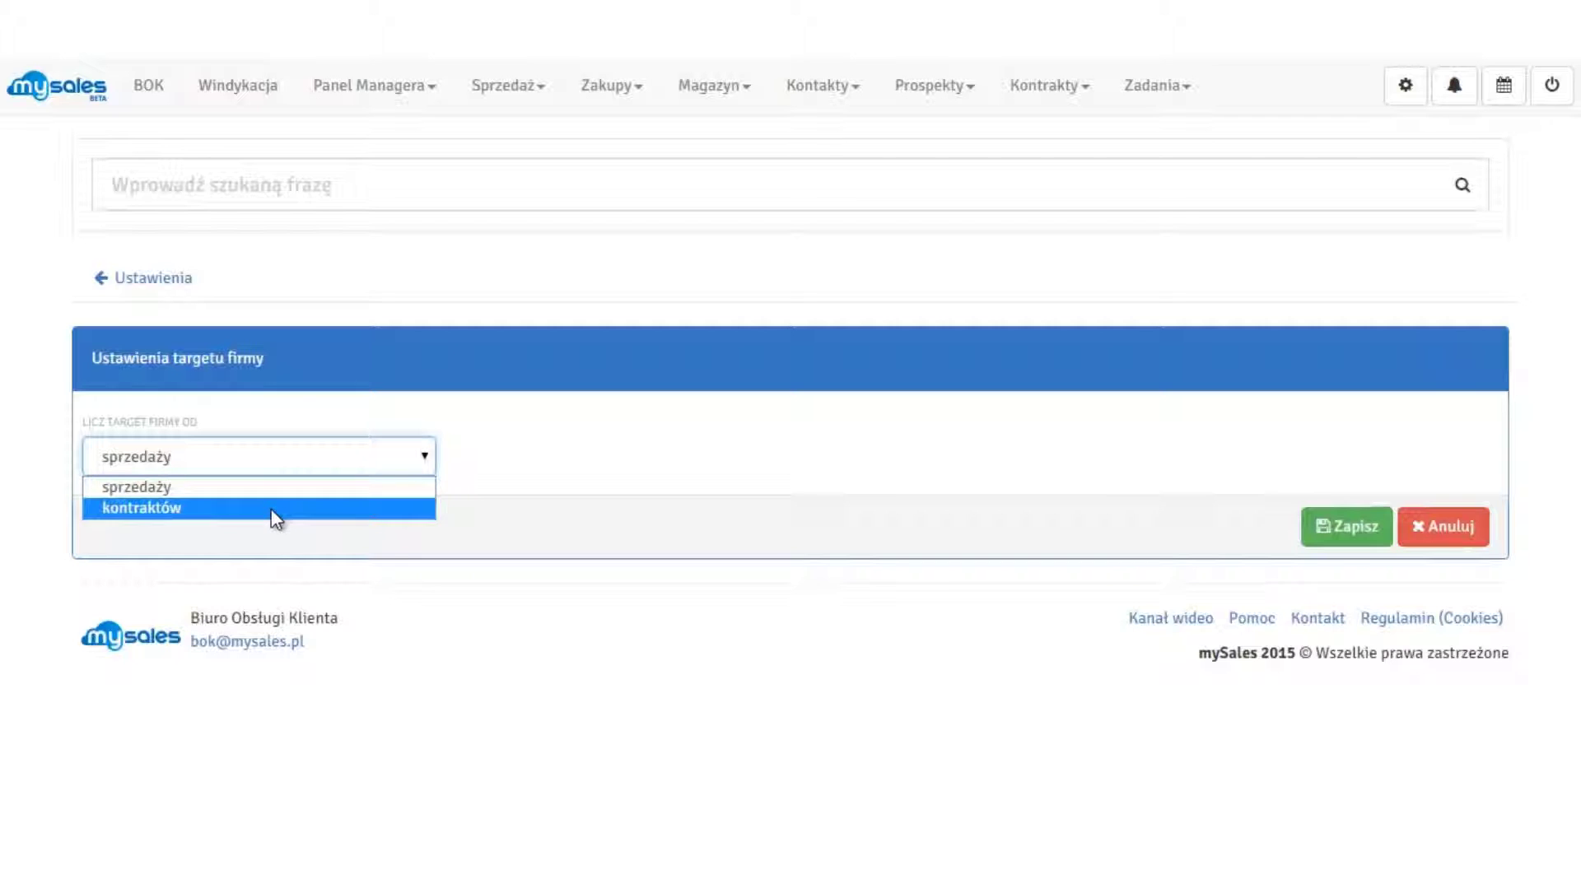
click(626, 480)
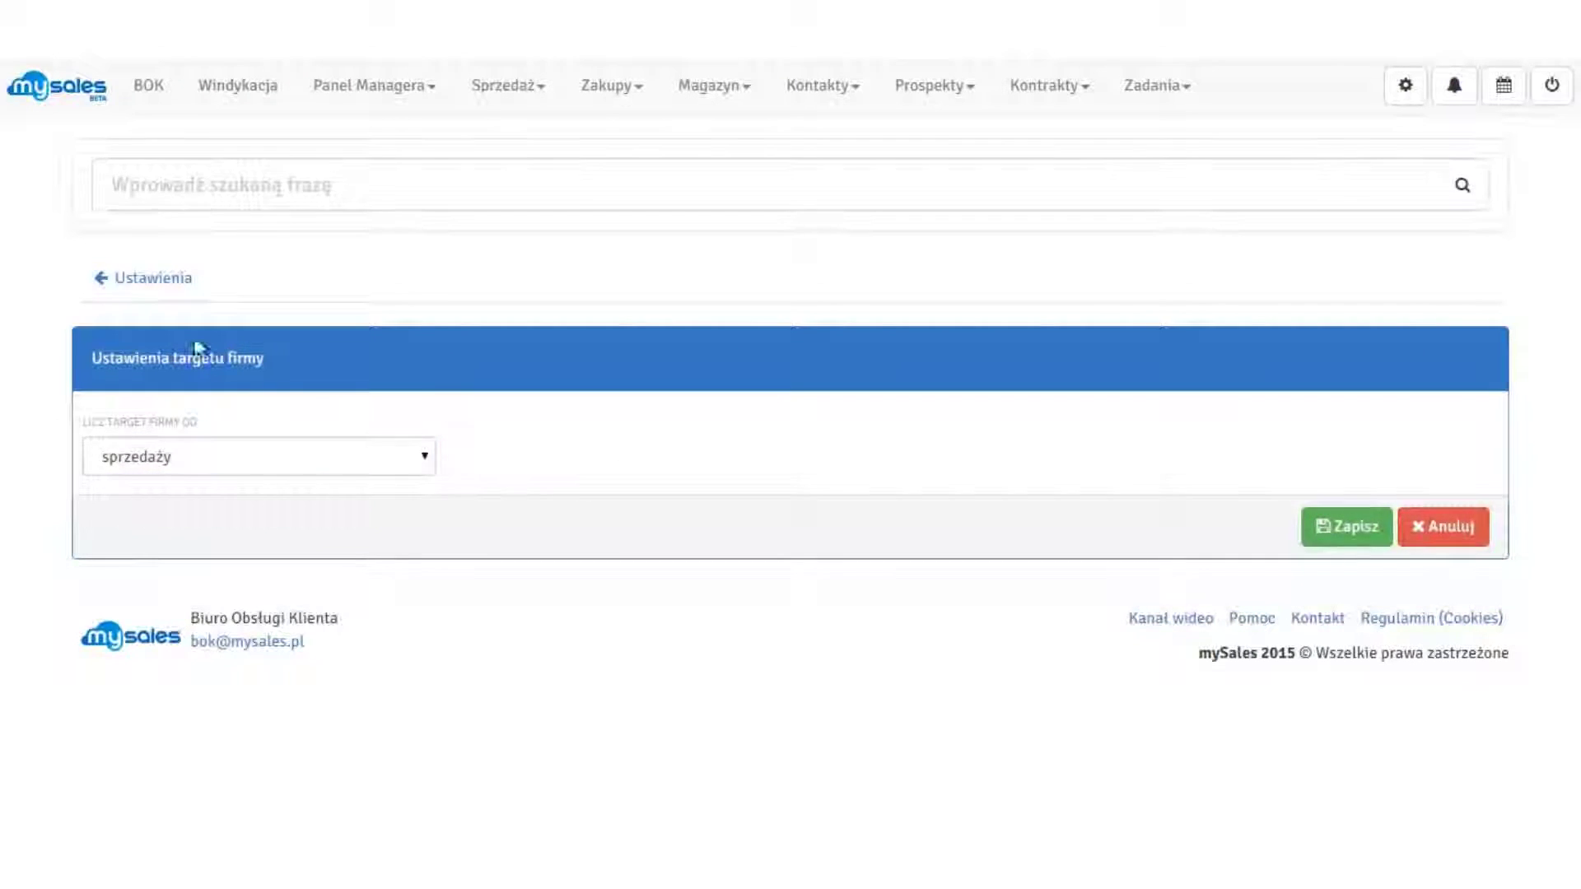